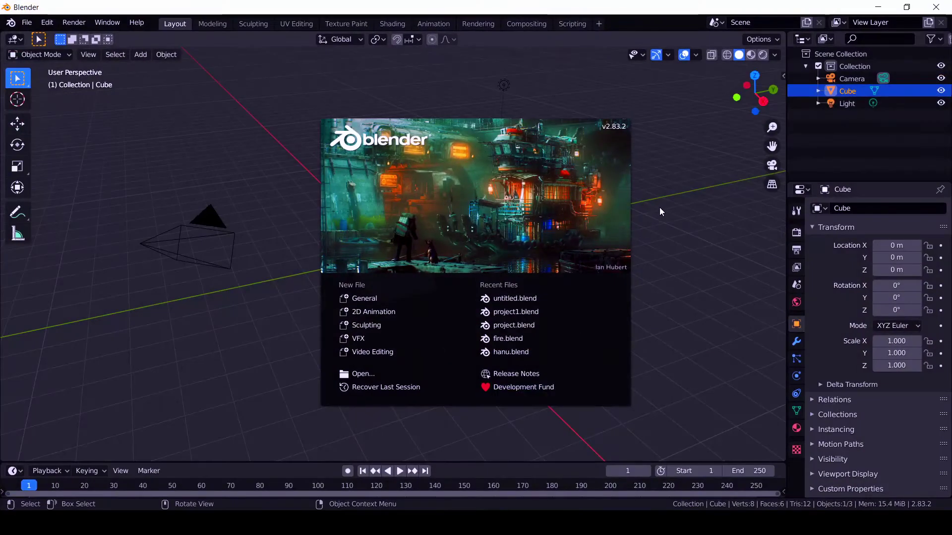
# Dismiss the splash screen, switch to the Compositing workspace and hide the node editor's sidebar
pyautogui.press('ctrl')
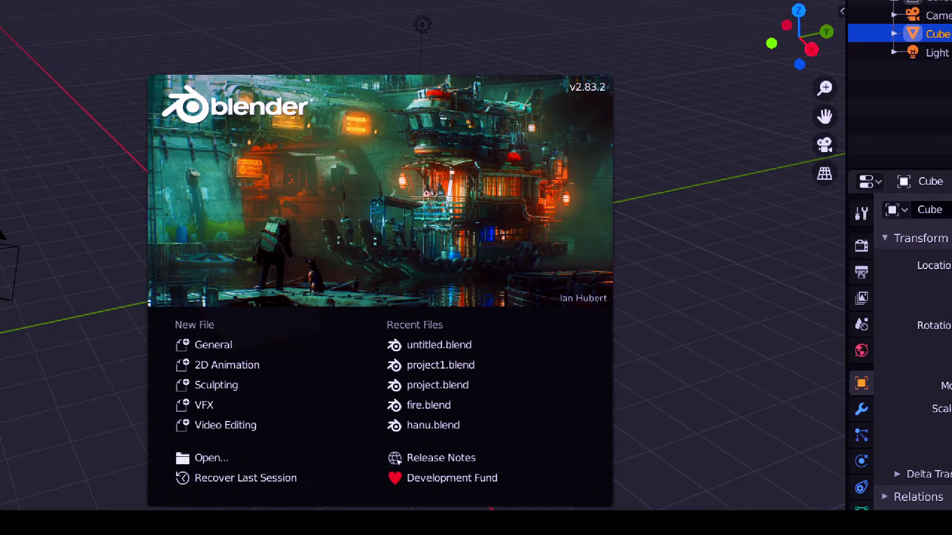
pyautogui.moveTo(546, 60)
pyautogui.mouseDown()
pyautogui.moveTo(577, 138)
pyautogui.moveTo(626, 114)
pyautogui.moveTo(589, 52)
pyautogui.moveTo(547, 58)
pyautogui.mouseUp()
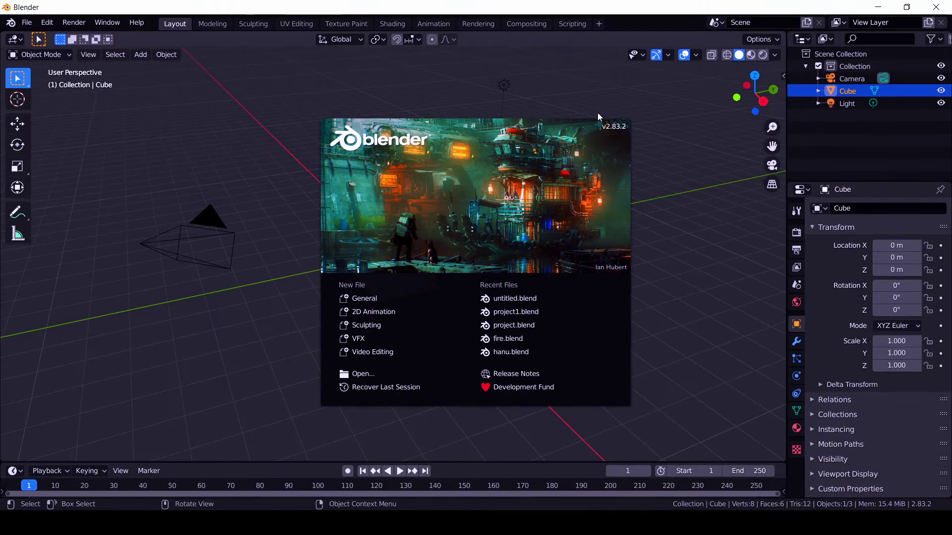
pyautogui.click(700, 162)
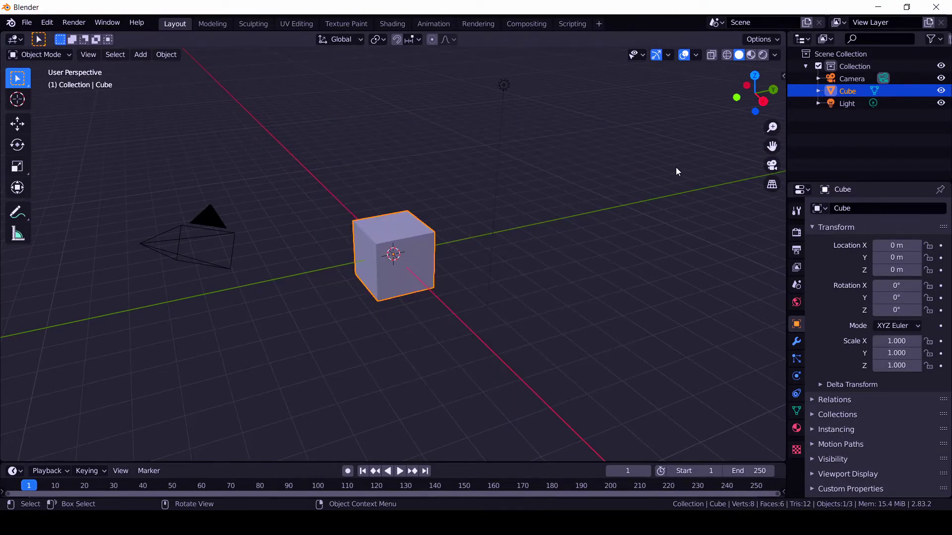
pyautogui.click(526, 28)
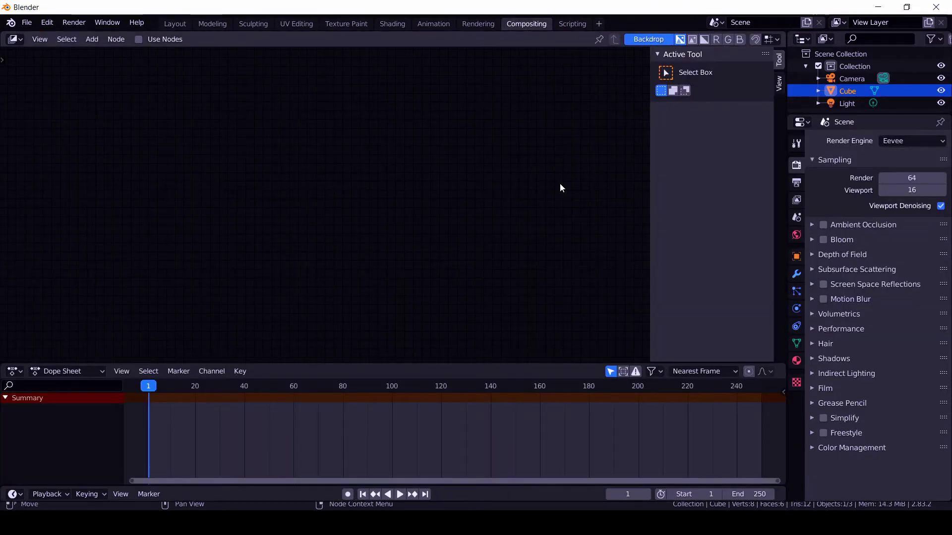
pyautogui.press('n')
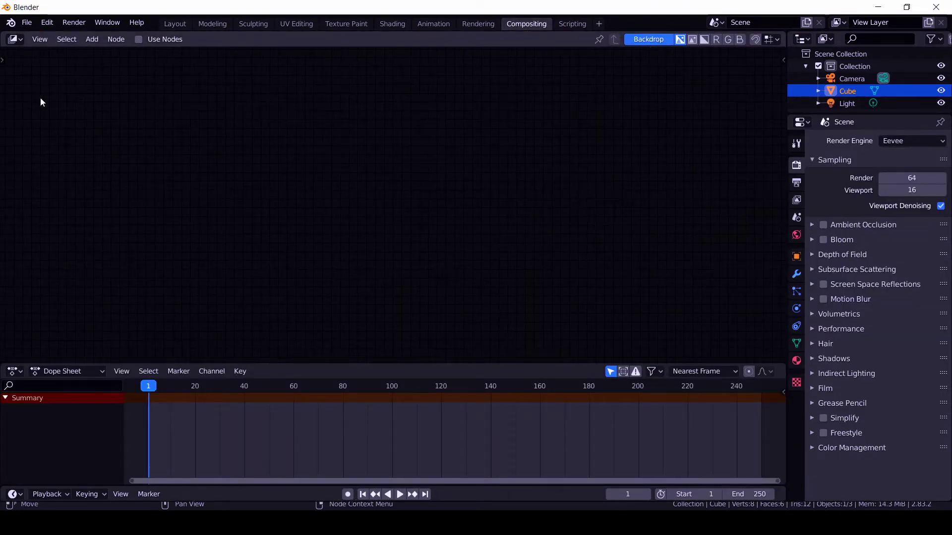
# Enable Use Nodes for the scene and delete the default Render Layers node
pyautogui.click(138, 40)
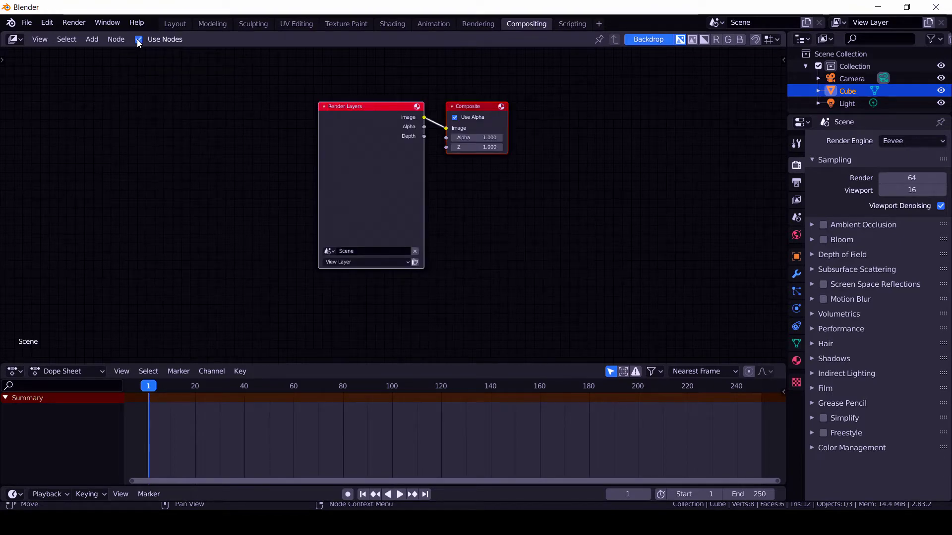
pyautogui.moveTo(368, 117); pyautogui.dragTo(307, 115)
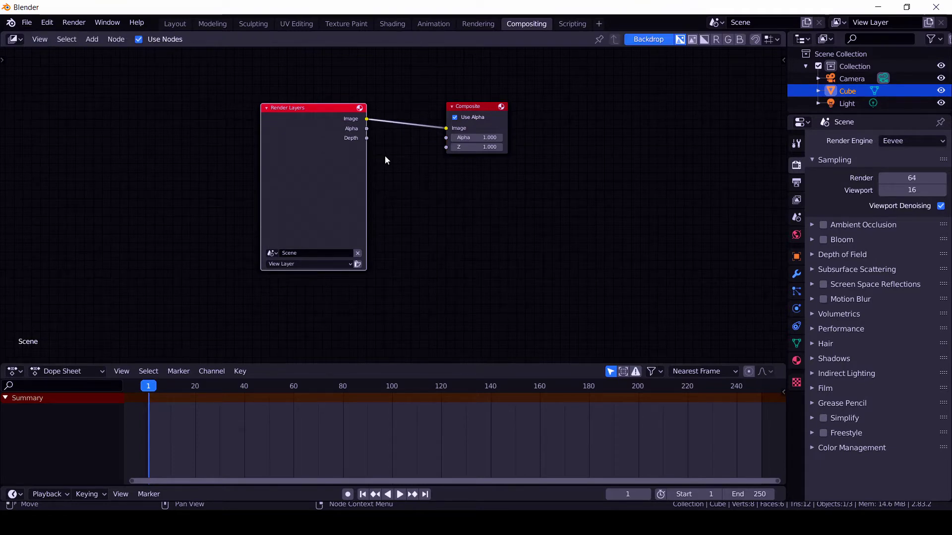
pyautogui.press('Delete')
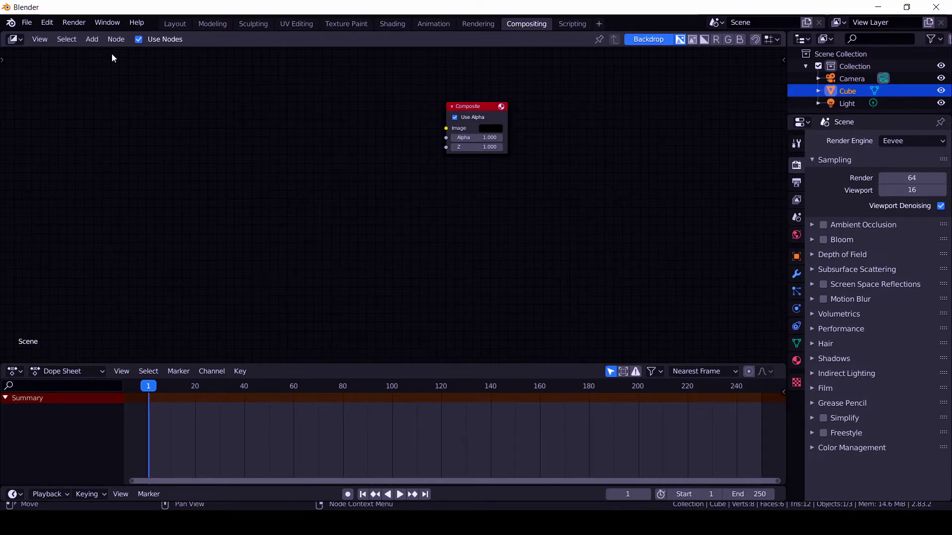
# Add a Movie Clip input node and load dog.mp4 from the Desktop into it
pyautogui.click(97, 43)
pyautogui.moveTo(116, 71)
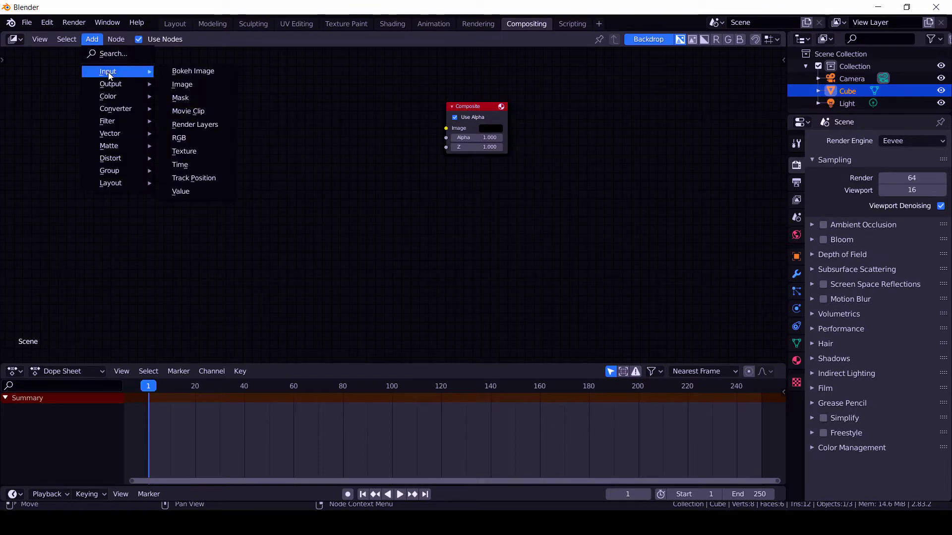
pyautogui.click(211, 115)
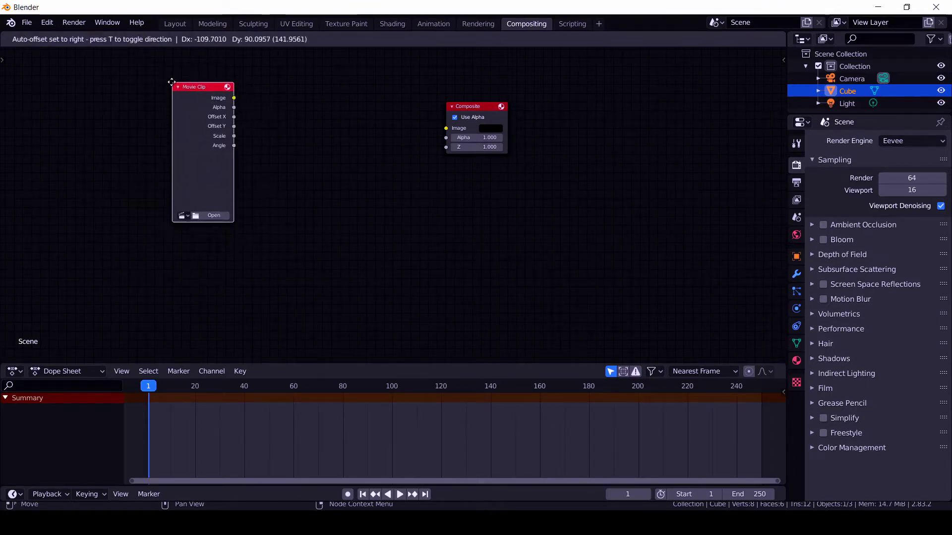
pyautogui.click(202, 170)
pyautogui.click(214, 215)
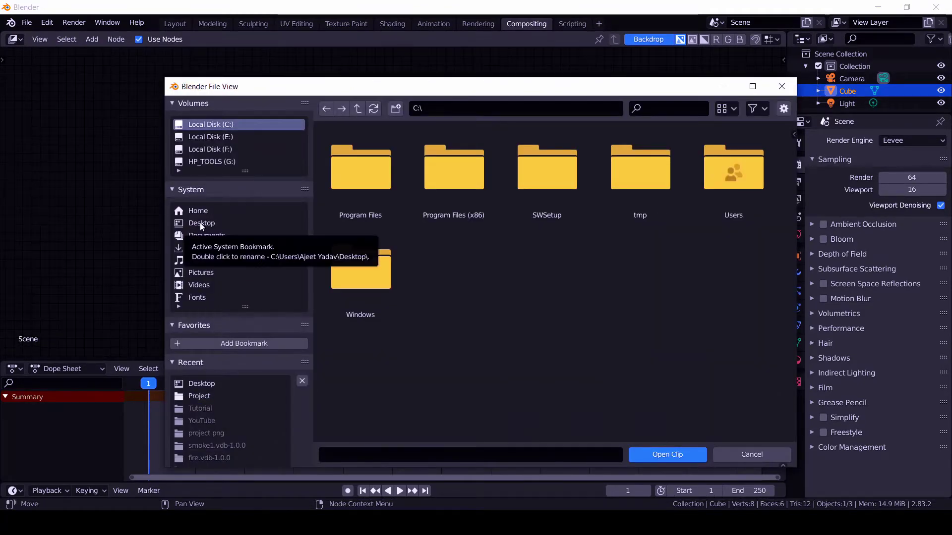
pyautogui.click(200, 223)
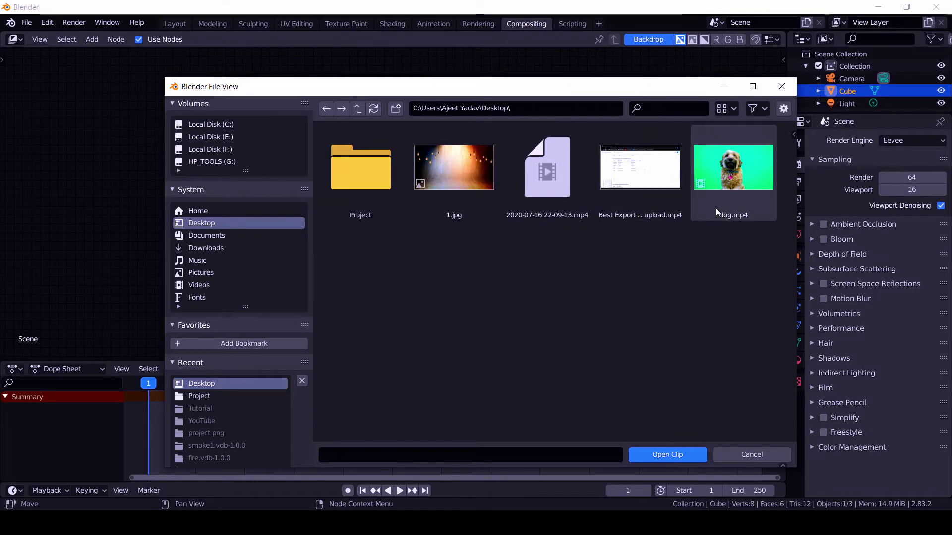
pyautogui.click(724, 192)
pyautogui.click(664, 453)
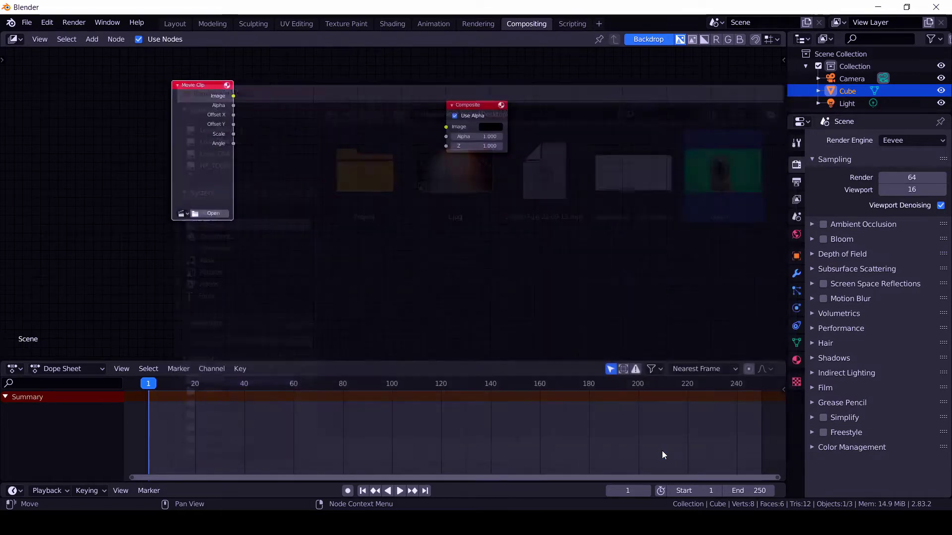
# Add a Viewer node below the Composite node and connect the Movie Clip's Image output to its Image input
pyautogui.moveTo(468, 118); pyautogui.dragTo(532, 116)
pyautogui.click(101, 43)
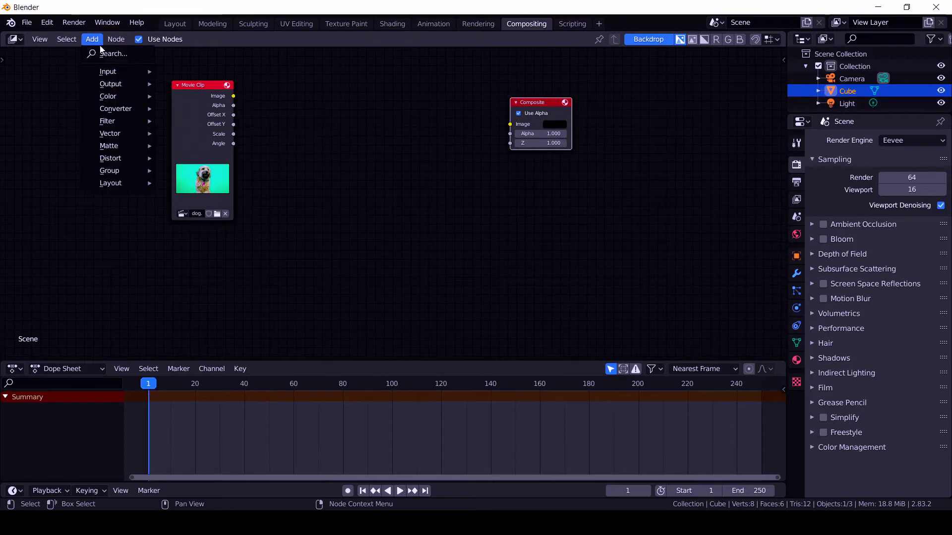
pyautogui.moveTo(106, 85)
pyautogui.click(183, 137)
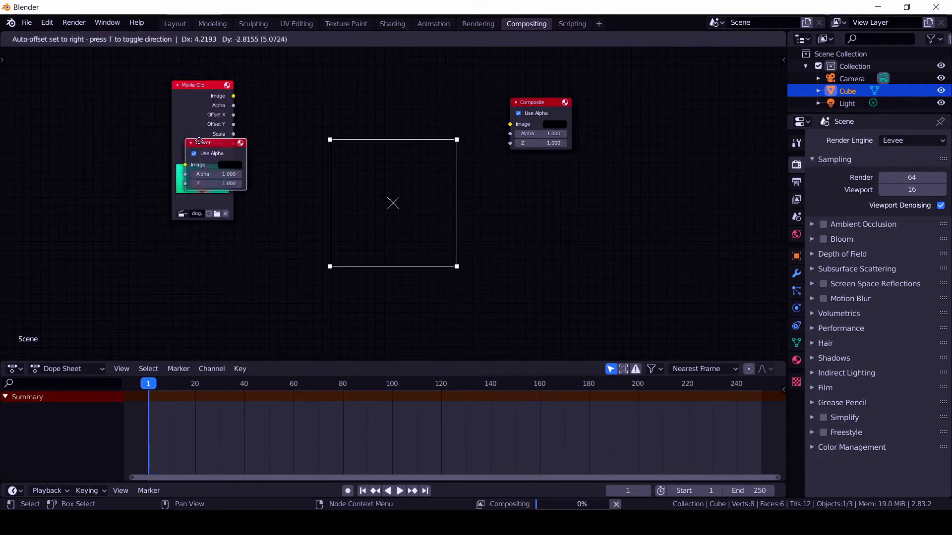
pyautogui.click(506, 170)
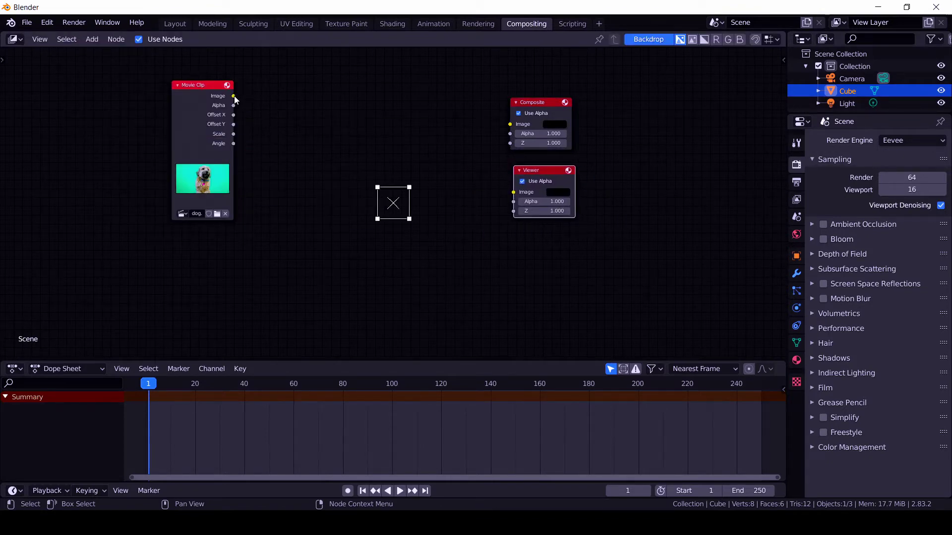
pyautogui.moveTo(234, 96); pyautogui.dragTo(513, 194)
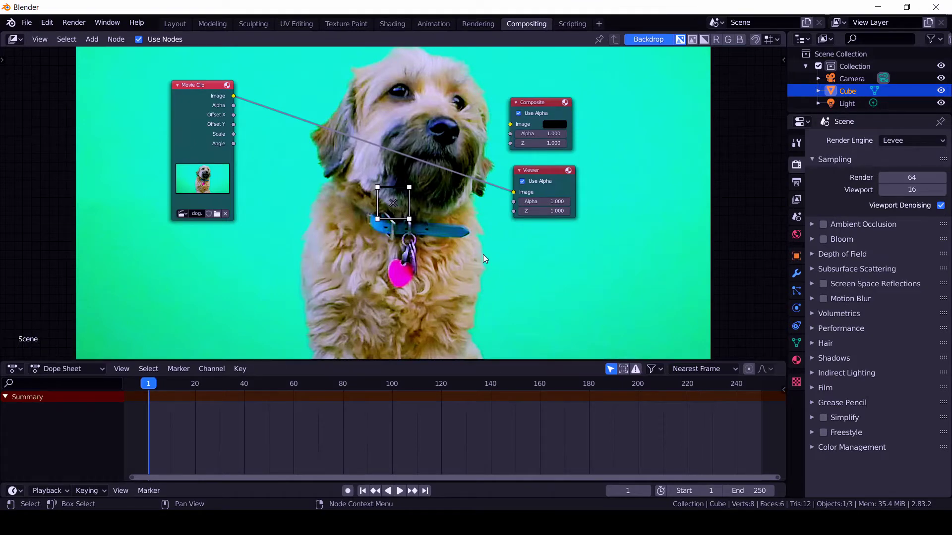
pyautogui.press('v')
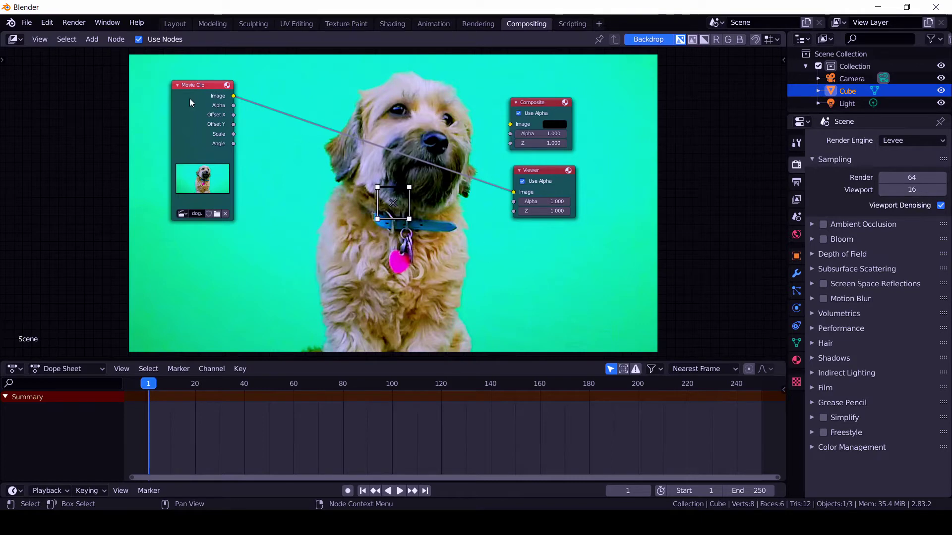
# Insert a Scale node into the link between the Movie Clip and Viewer nodes
pyautogui.moveTo(192, 86); pyautogui.dragTo(157, 93)
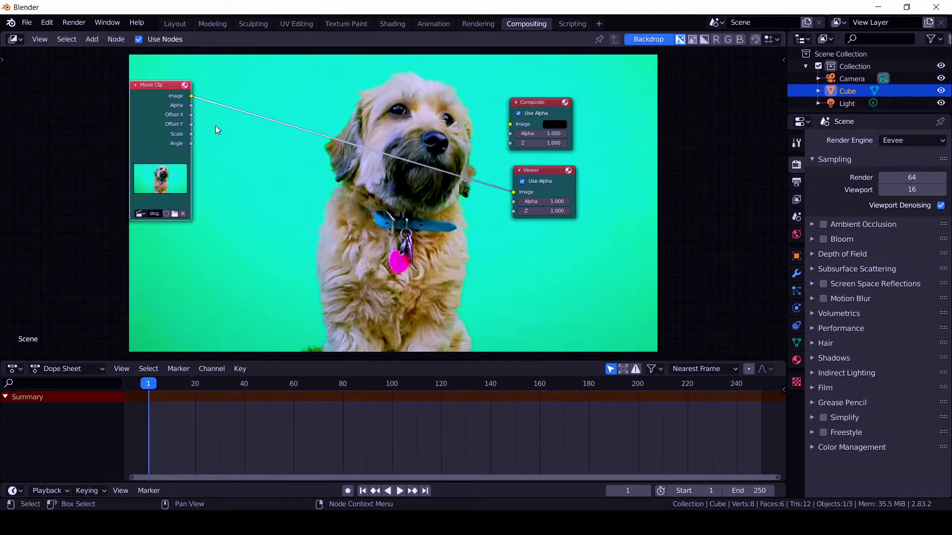
pyautogui.click(95, 39)
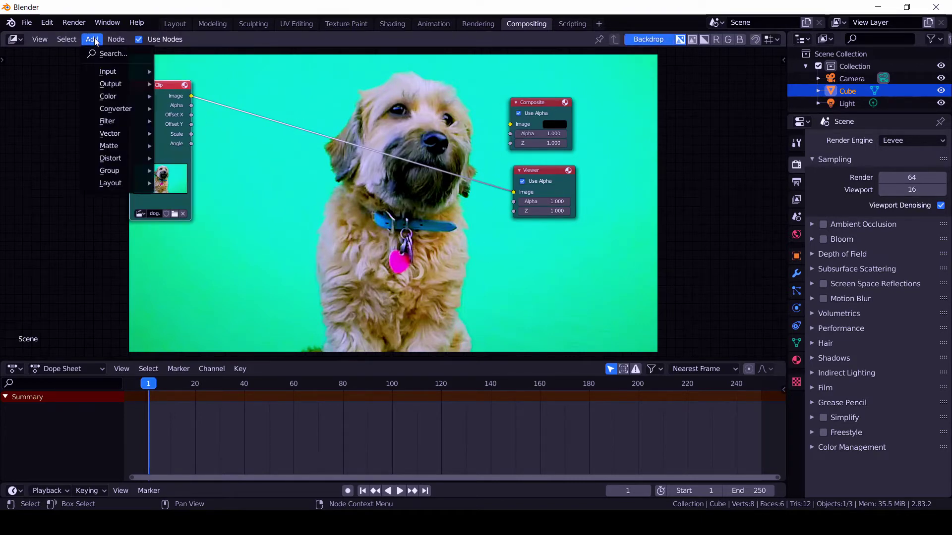
pyautogui.moveTo(118, 162)
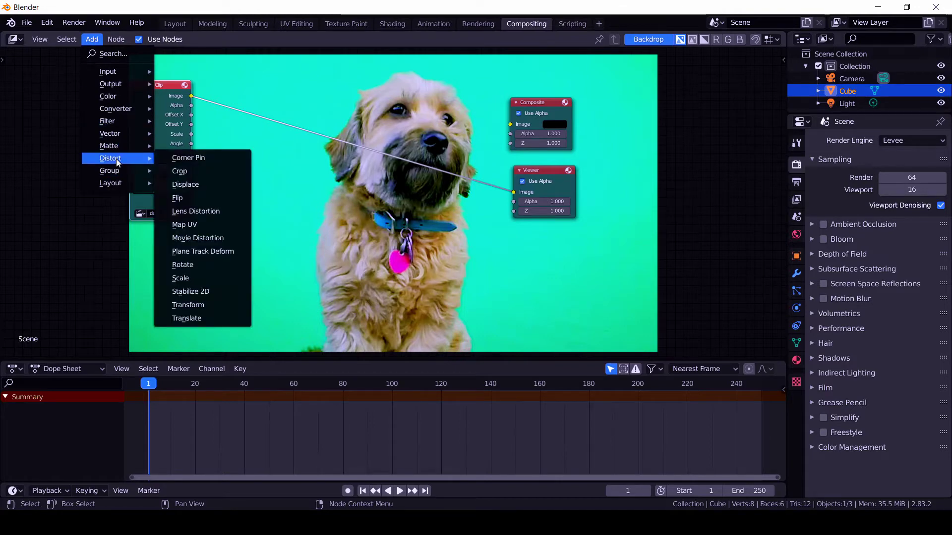
pyautogui.click(200, 280)
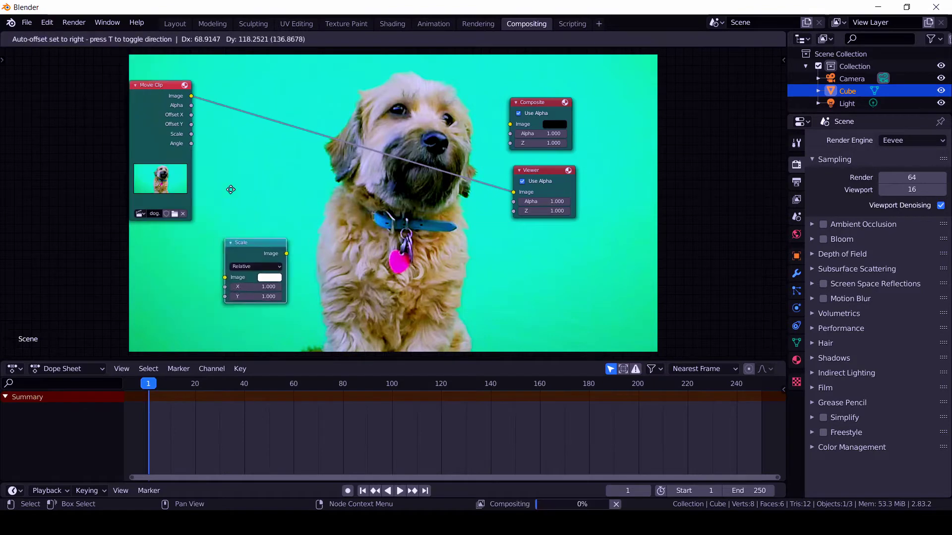
pyautogui.click(234, 39)
# Set the Scale node's mode to Render Size
pyautogui.scroll(2, 220, 126)
pyautogui.moveTo(256, 215); pyautogui.dragTo(266, 245, button='middle')
pyautogui.click(215, 145)
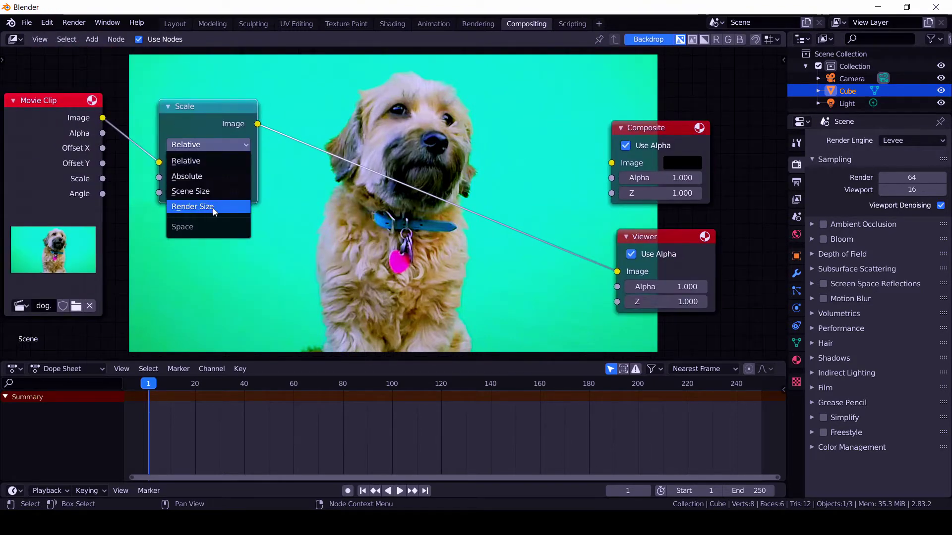
pyautogui.click(225, 208)
pyautogui.press('Home')
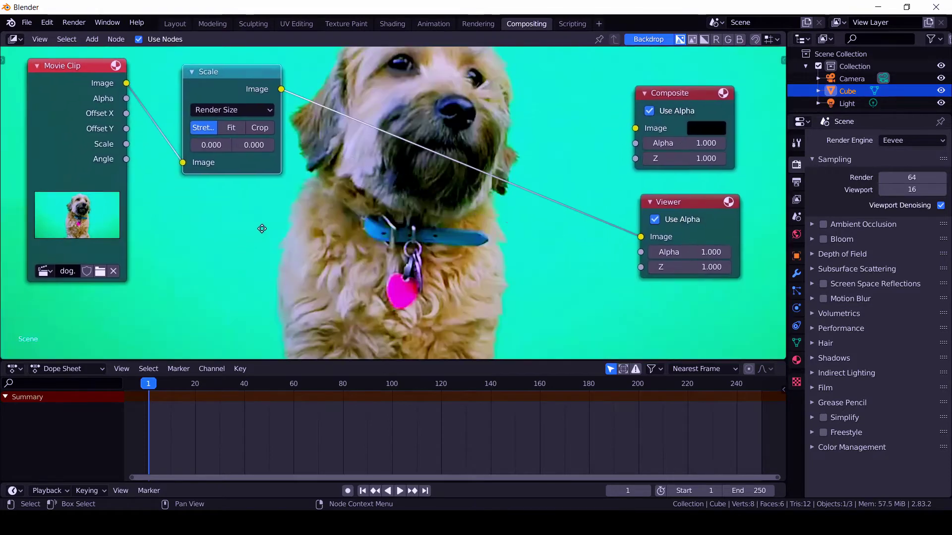
pyautogui.scroll(-1, 264, 229)
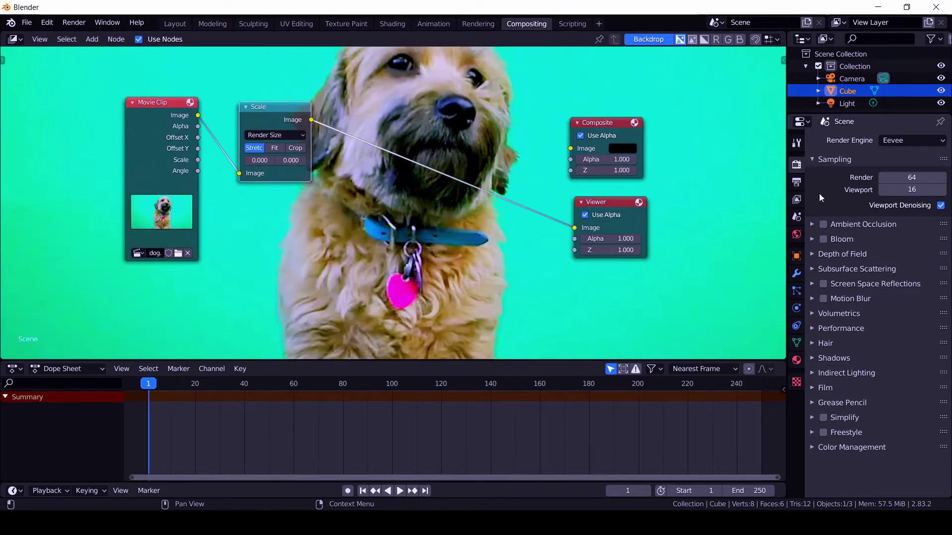
# Set the output resolution to 1280 px in X and 720 px in Y
pyautogui.click(796, 184)
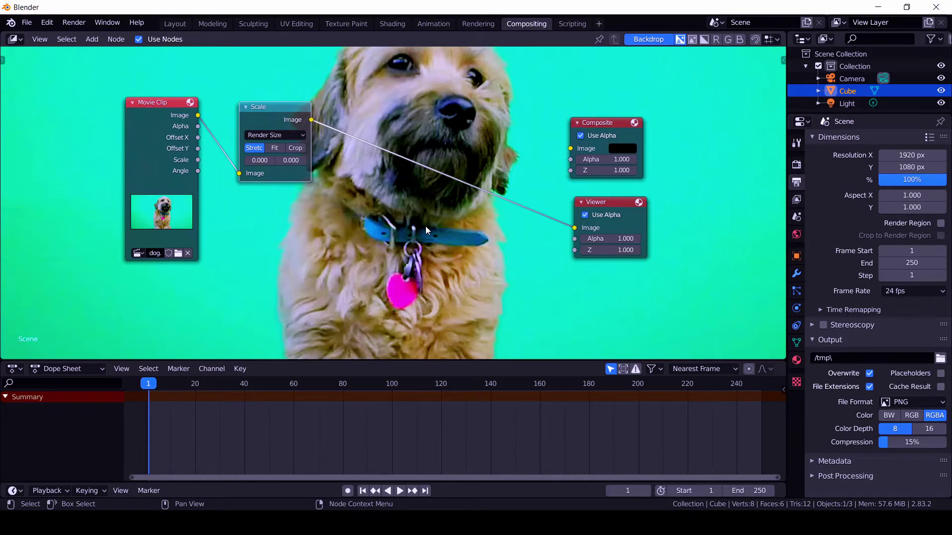
pyautogui.press('v')
pyautogui.press('v')
pyautogui.press('v')
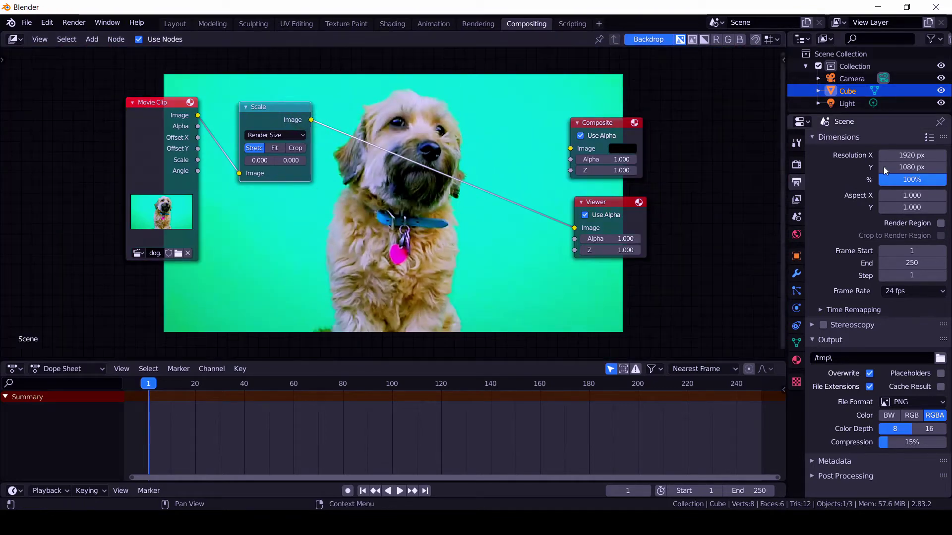
pyautogui.click(911, 156)
pyautogui.write('1280')
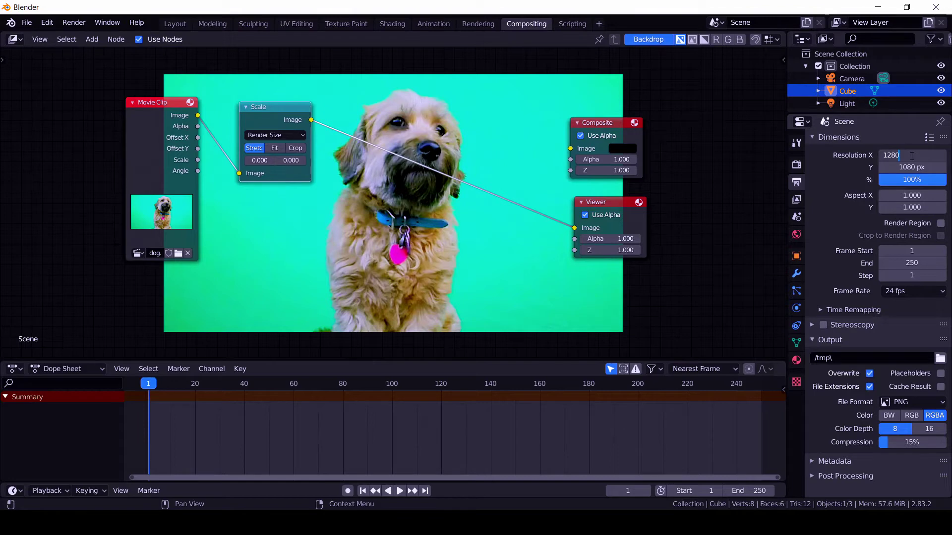
pyautogui.press('Return')
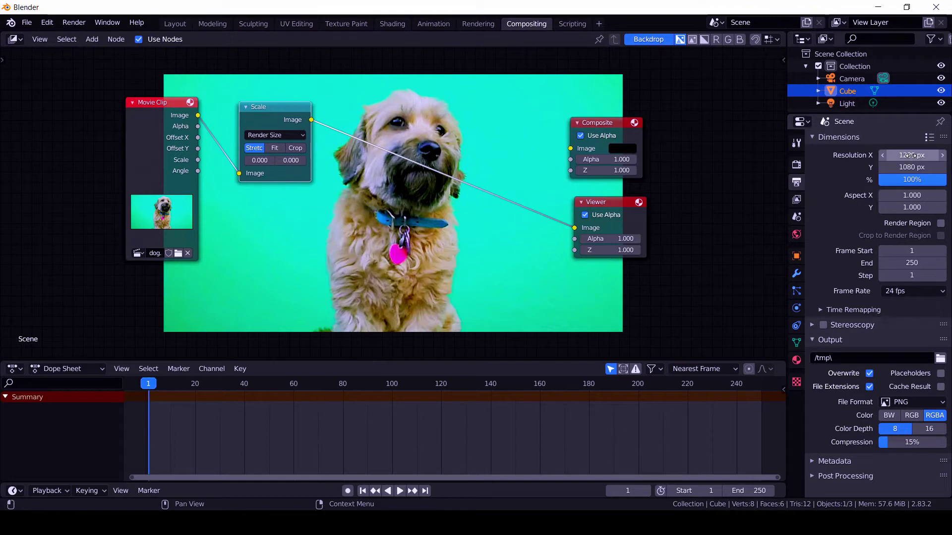
pyautogui.click(907, 167)
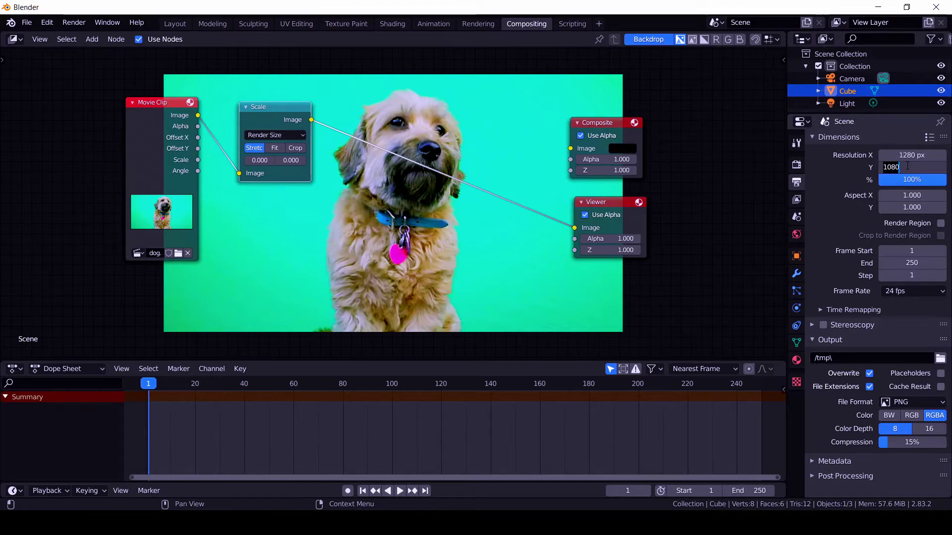
pyautogui.write('720')
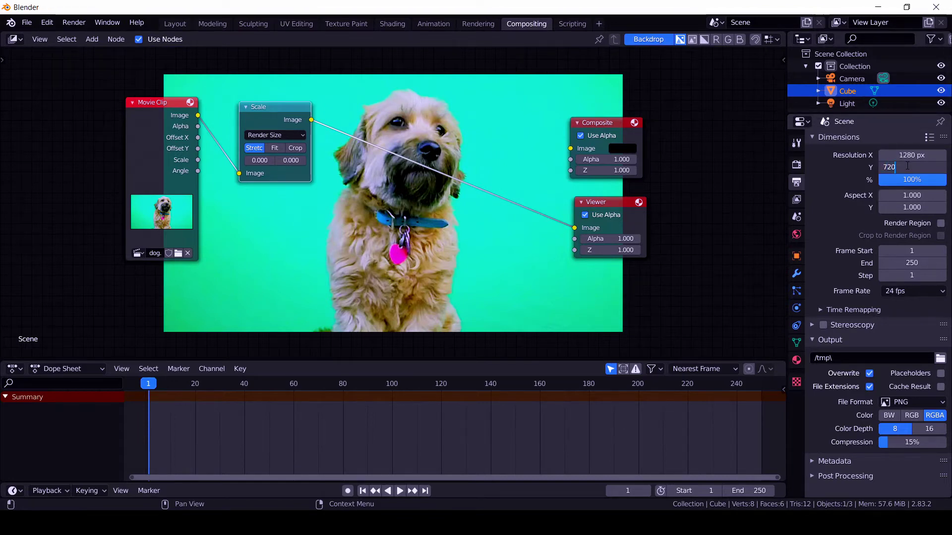
pyautogui.press('Return')
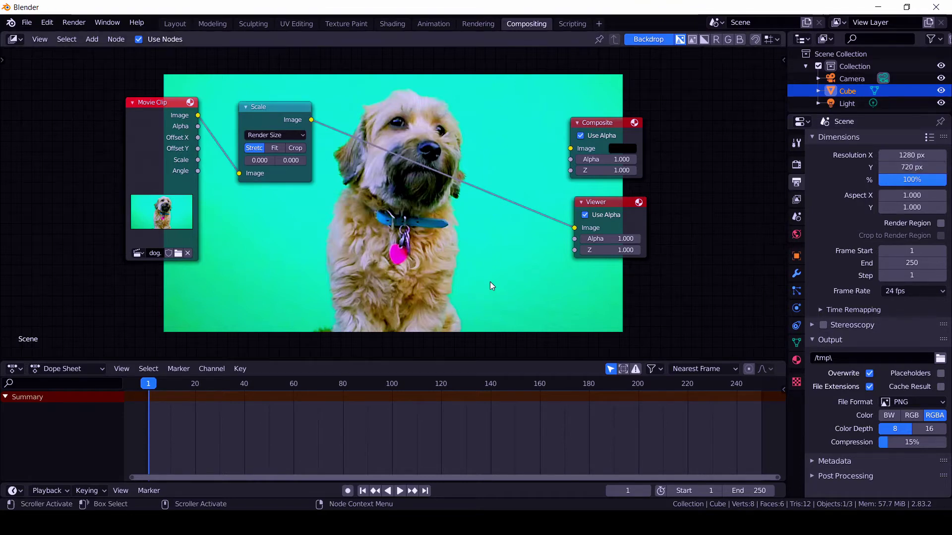
# Choose Render Size again on the Scale node to refresh the backdrop at the new resolution
pyautogui.scroll(3, 349, 179)
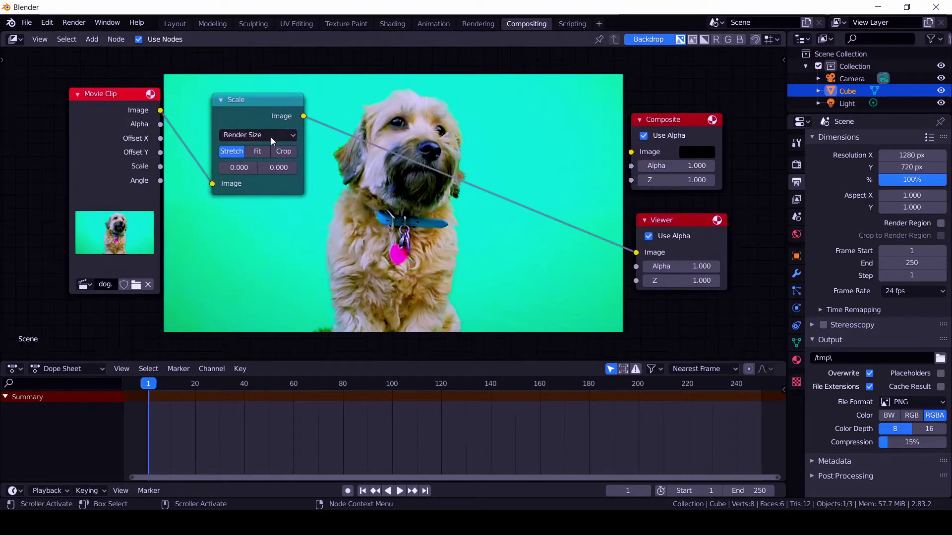
pyautogui.click(270, 136)
pyautogui.click(261, 192)
pyautogui.scroll(3, 362, 221)
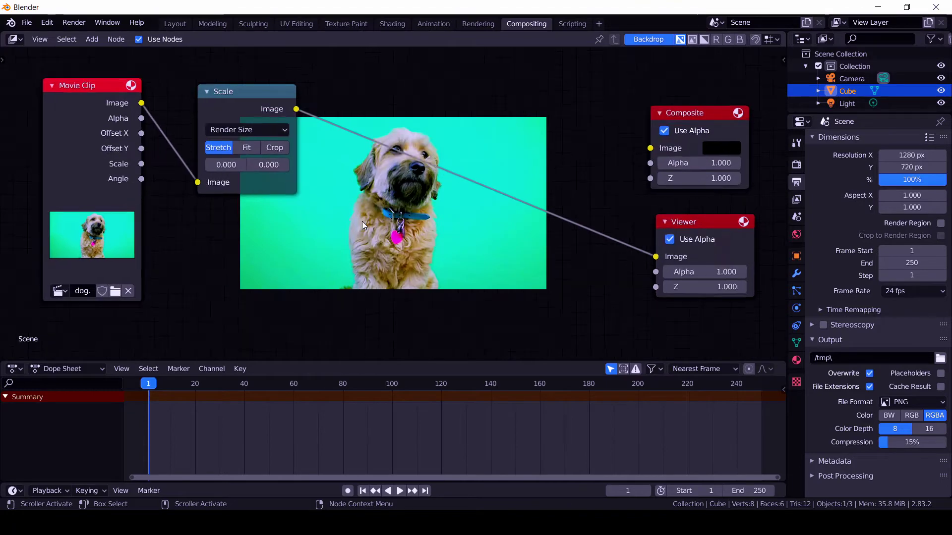
pyautogui.scroll(-2, 363, 224)
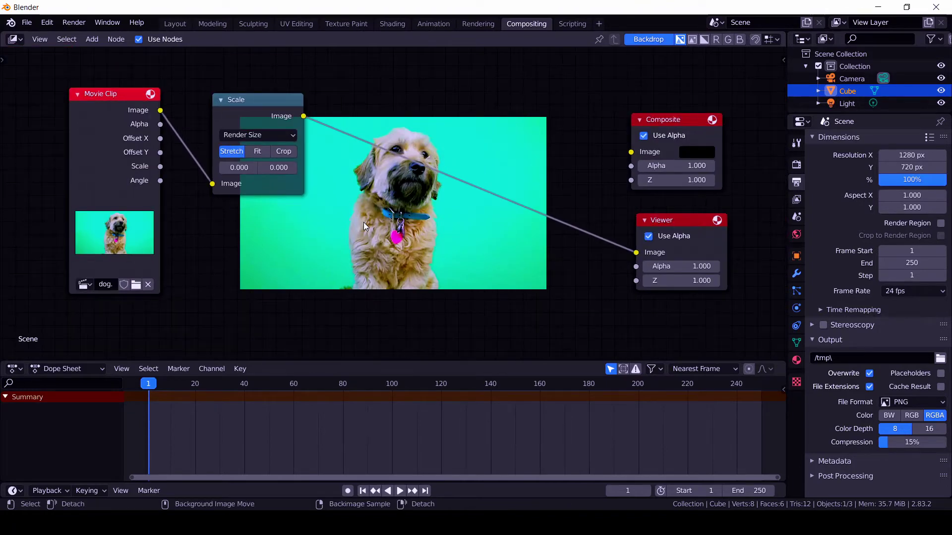
# Enlarge the backdrop preview of the dog until it fills the height of the node editor
pyautogui.hotkey('alt', 'v')
pyautogui.hotkey('alt', 'v')
pyautogui.hotkey('alt', 'v')
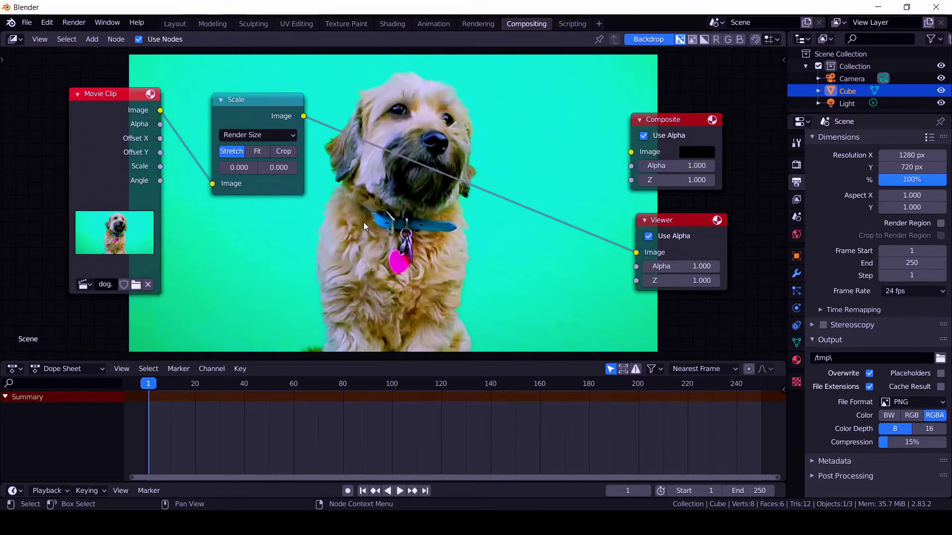
# Insert a Keying matte node into the link between the Scale and Viewer nodes
pyautogui.scroll(-2, 357, 237)
pyautogui.moveTo(412, 231); pyautogui.dragTo(380, 230, button='middle')
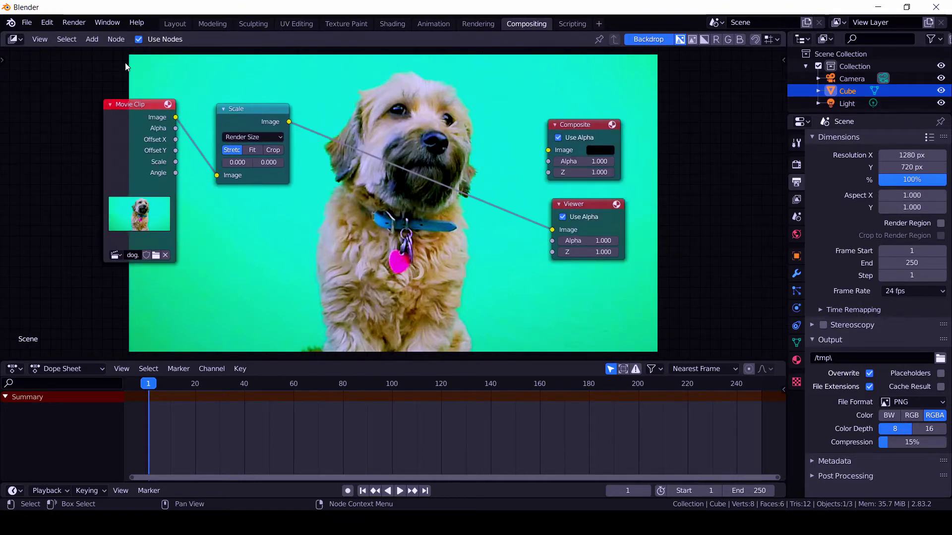
pyautogui.click(94, 40)
pyautogui.moveTo(115, 145)
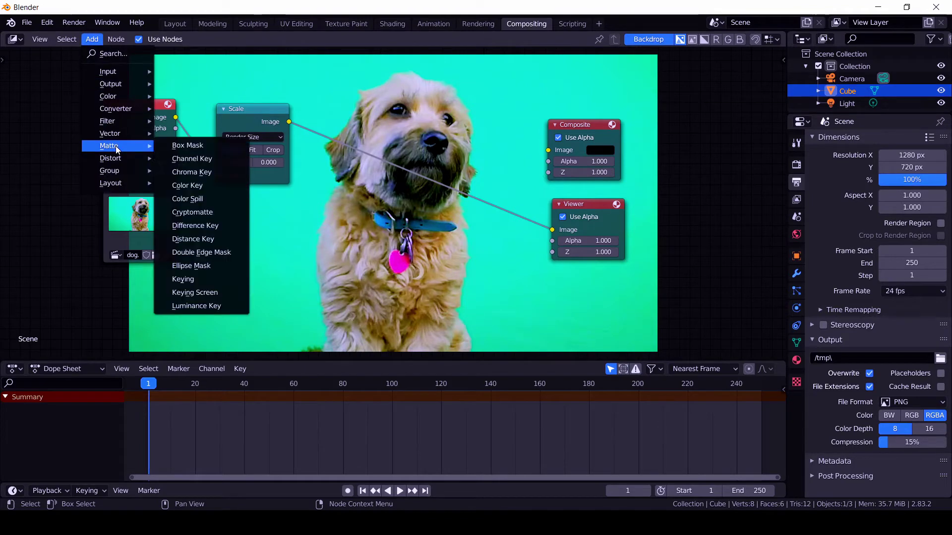
pyautogui.click(206, 280)
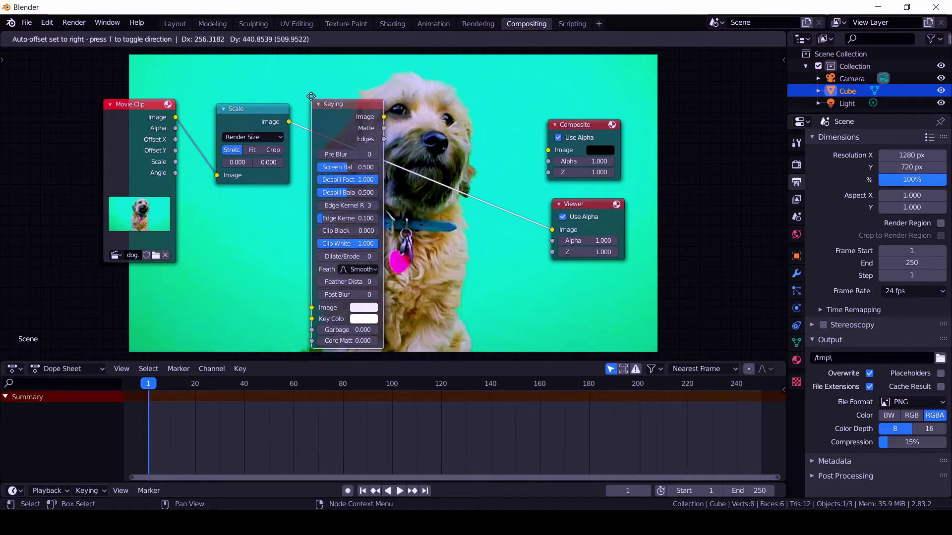
pyautogui.click(459, 249)
# Set the Keying node's Key Color by sampling the green background beside the dog in the backdrop
pyautogui.scroll(3, 359, 281)
pyautogui.moveTo(359, 282); pyautogui.dragTo(360, 246, button='middle')
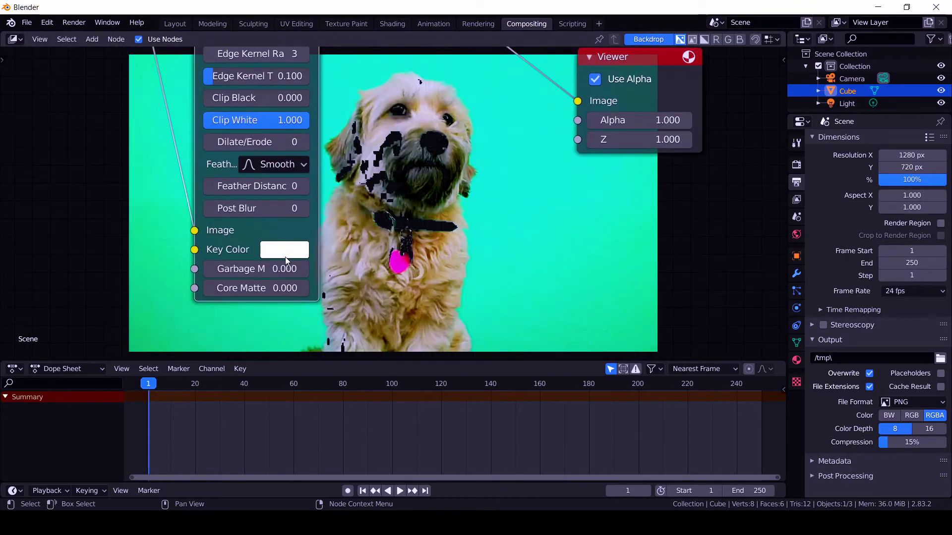
pyautogui.click(284, 257)
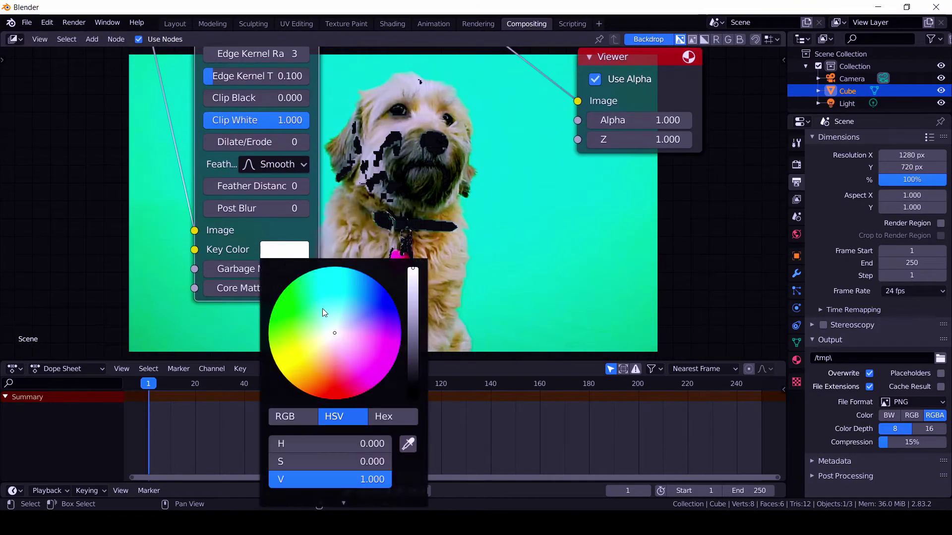
pyautogui.click(408, 445)
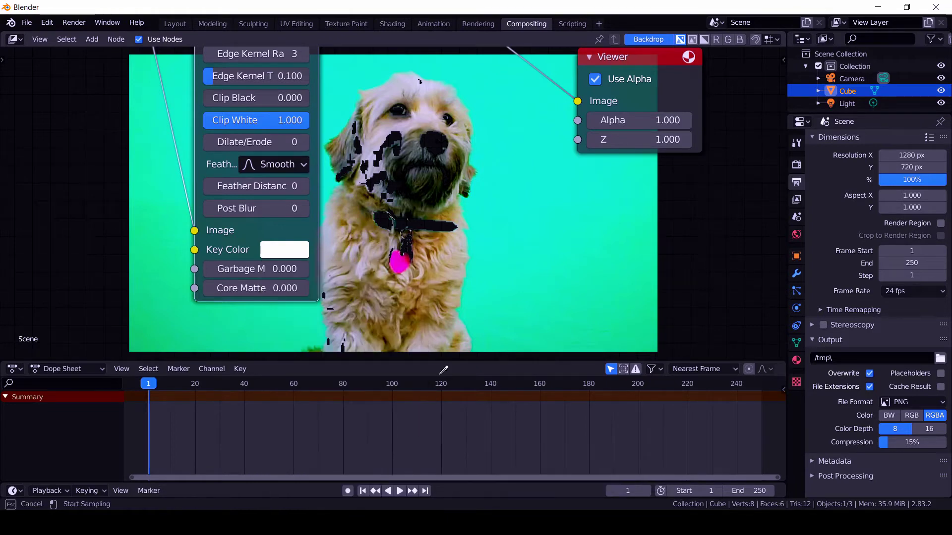
pyautogui.click(487, 316)
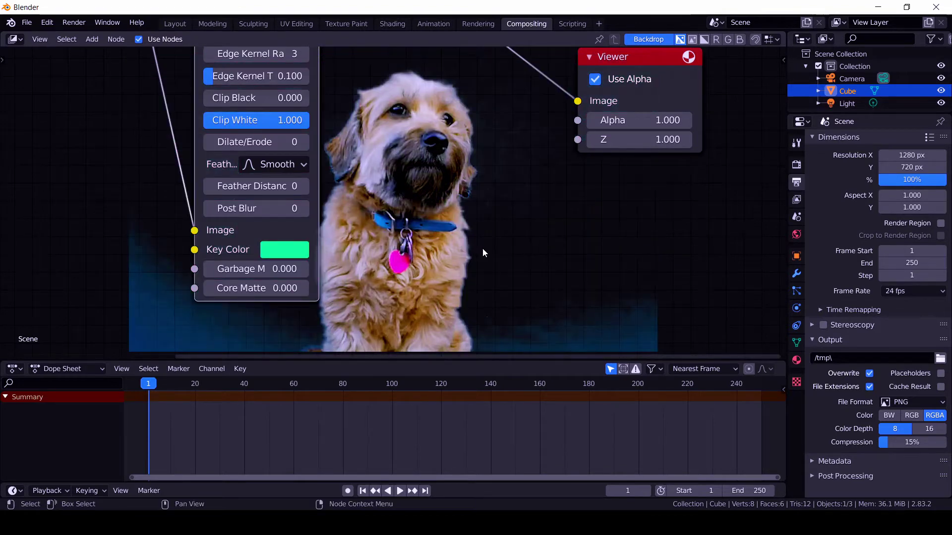
# Connect the Keying node's Matte output to the Viewer's Image input and inspect the black-and-white matte
pyautogui.keyDown('shift'); pyautogui.scroll(3, 483, 249); pyautogui.keyUp('shift')
pyautogui.scroll(-2, 467, 261)
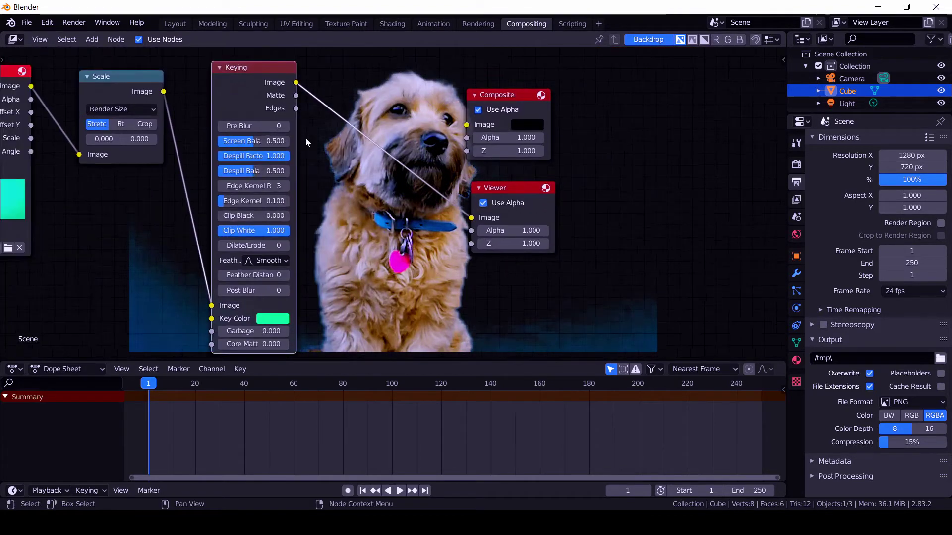
pyautogui.moveTo(299, 98); pyautogui.dragTo(473, 220)
pyautogui.moveTo(450, 263); pyautogui.dragTo(176, 145, button='middle')
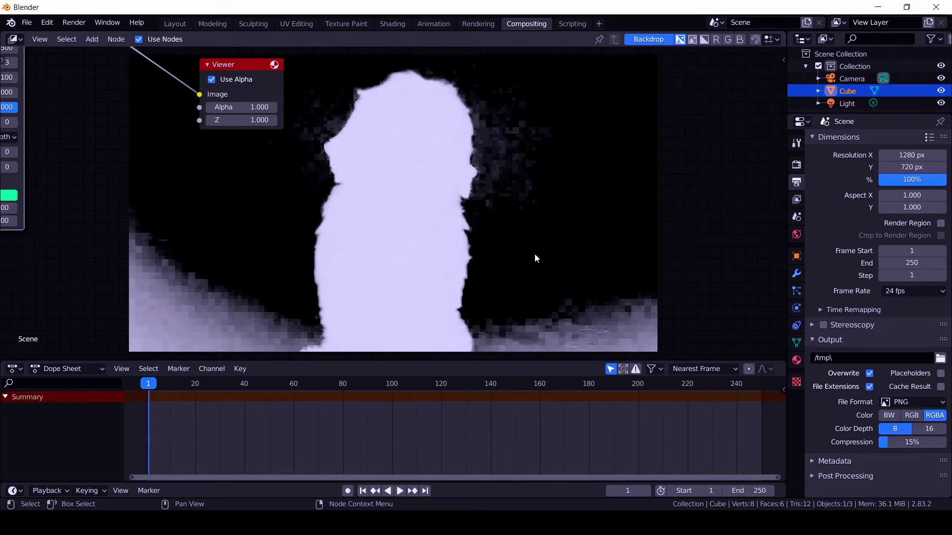
# Clean up the matte by setting the Keying node's Clip Black to 0.430 and Clip White to 0.868
pyautogui.moveTo(41, 104); pyautogui.dragTo(325, 168, button='middle')
pyautogui.scroll(3, 325, 168)
pyautogui.moveTo(168, 133); pyautogui.dragTo(195, 132)
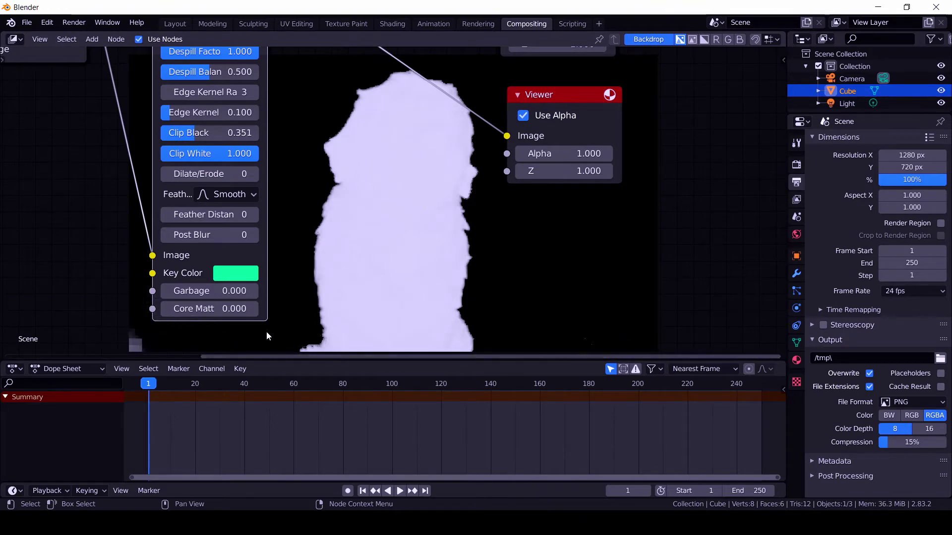
pyautogui.moveTo(210, 136); pyautogui.dragTo(202, 133)
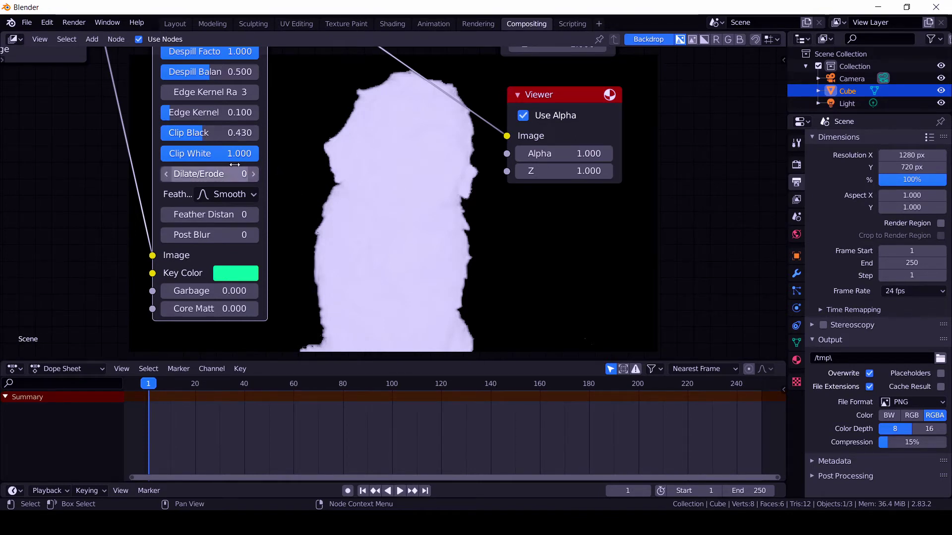
pyautogui.moveTo(240, 153); pyautogui.dragTo(227, 153)
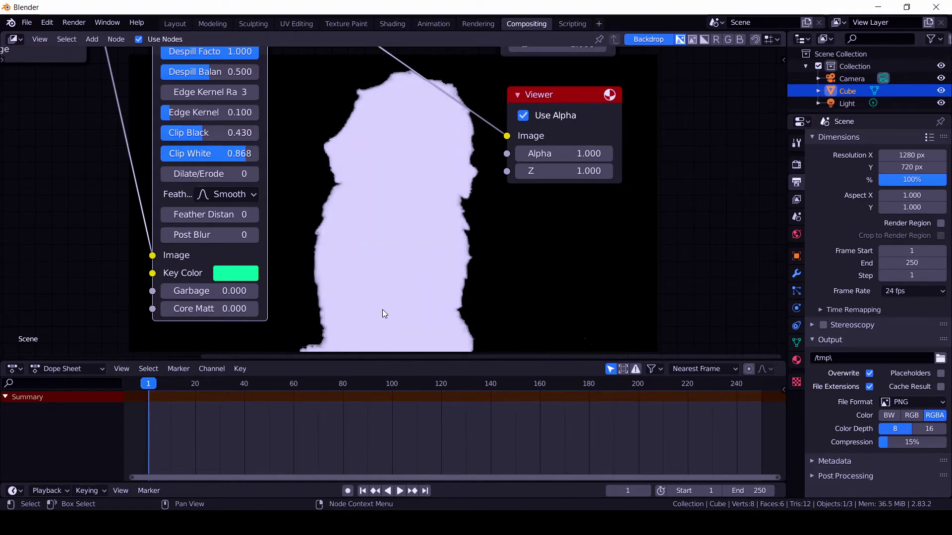
# Connect the Keying node's Edges output to the Viewer's Image input to preview the edge outline
pyautogui.moveTo(293, 173); pyautogui.dragTo(303, 259, button='middle')
pyautogui.moveTo(282, 82); pyautogui.dragTo(520, 231)
pyautogui.moveTo(449, 269); pyautogui.dragTo(441, 205, button='middle')
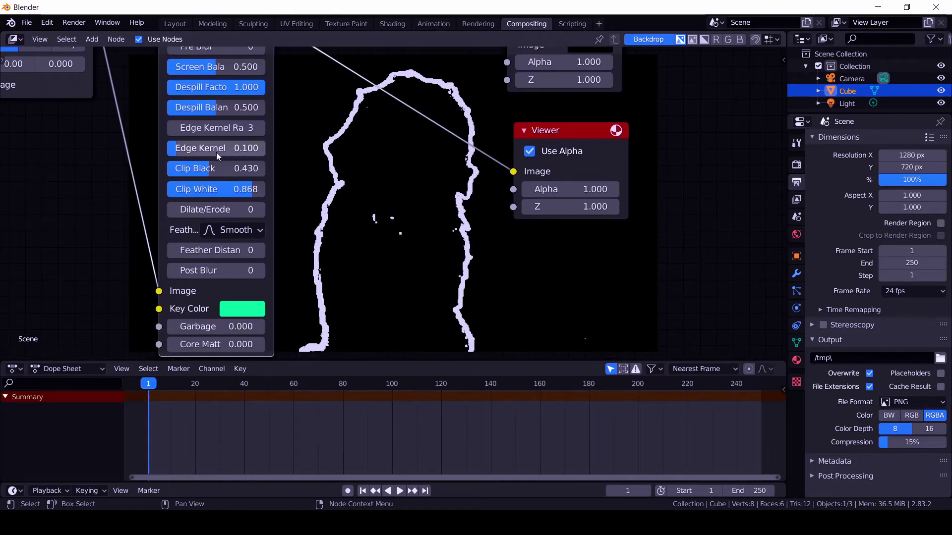
# Set the Keying node's Edge Kernel Radius to 2 and its Edge Kernel Tolerance to 0.358
pyautogui.click(174, 129)
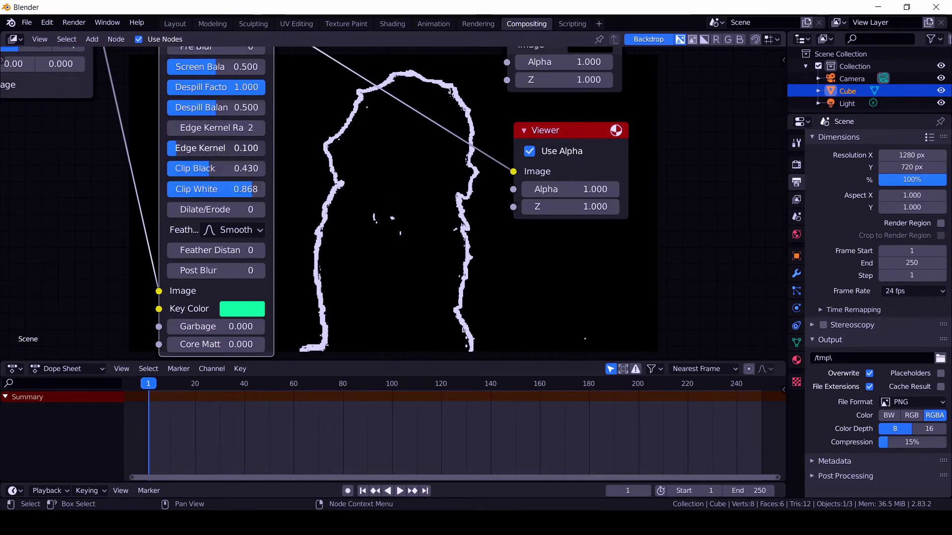
pyautogui.moveTo(178, 149); pyautogui.dragTo(204, 152)
# Set the Keying node's Feather Distance to 2 and Post Blur to 3
pyautogui.moveTo(259, 179); pyautogui.dragTo(247, 92, button='middle')
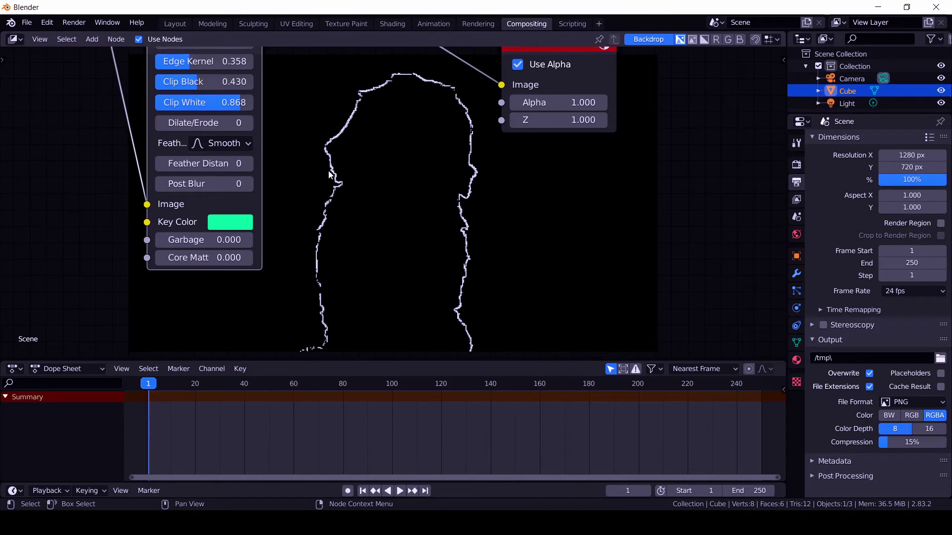
pyautogui.click(249, 163)
pyautogui.click(246, 185)
pyautogui.click(246, 185)
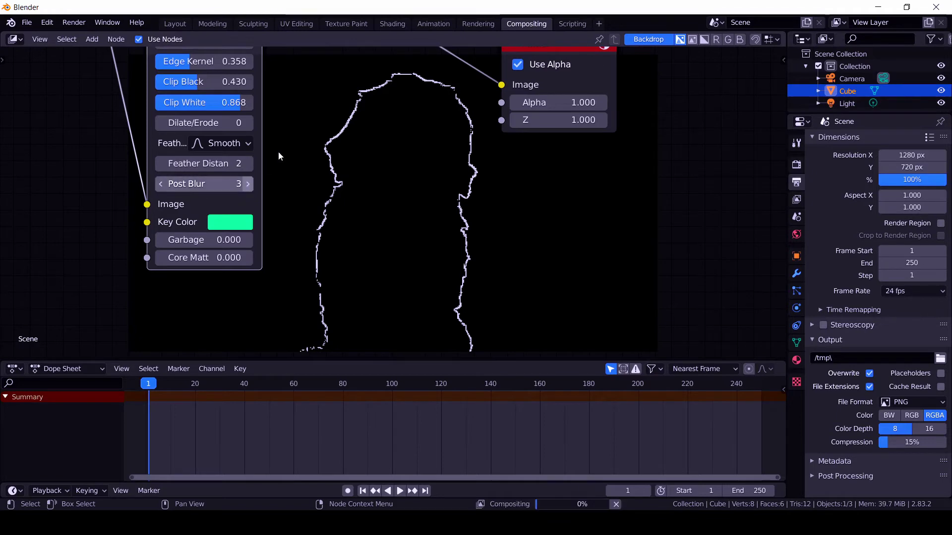
# Set the Keying node's Pre Blur to 3
pyautogui.scroll(10, 267, 163)
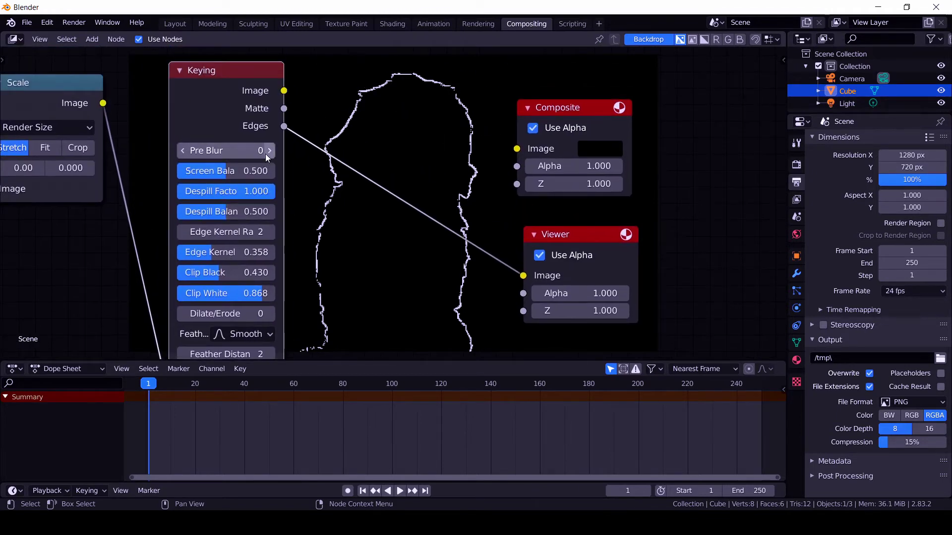
pyautogui.click(270, 151)
pyautogui.click(269, 150)
pyautogui.click(270, 150)
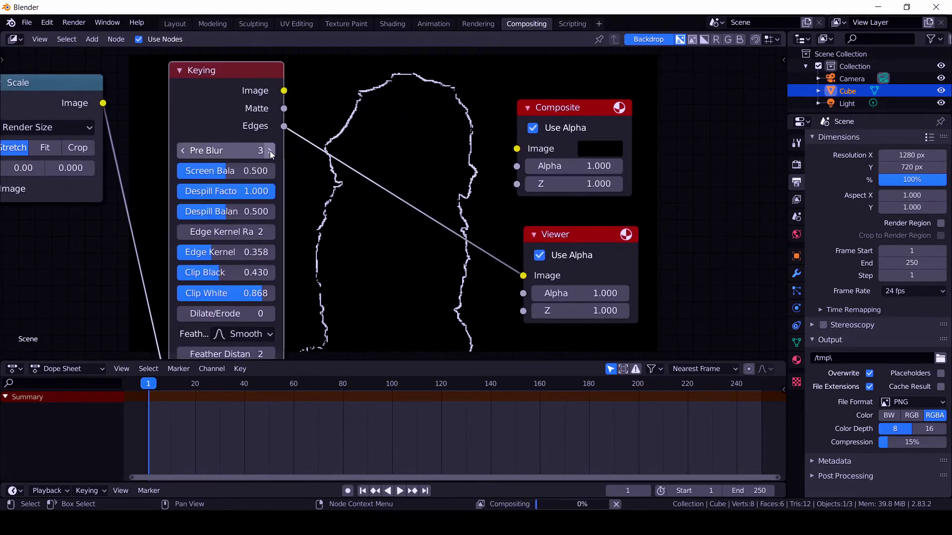
# Connect the Keying node's Image output back to the Viewer's Image input and check the keyed dog
pyautogui.moveTo(342, 226)
pyautogui.mouseDown(button='middle')
pyautogui.moveTo(328, 197)
pyautogui.moveTo(332, 226)
pyautogui.mouseUp(button='middle')
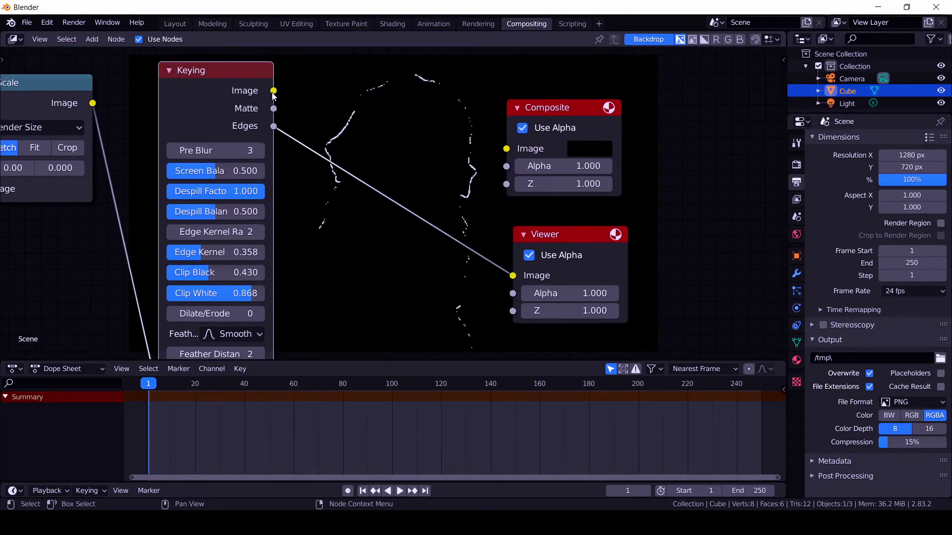
pyautogui.moveTo(274, 90); pyautogui.dragTo(513, 276)
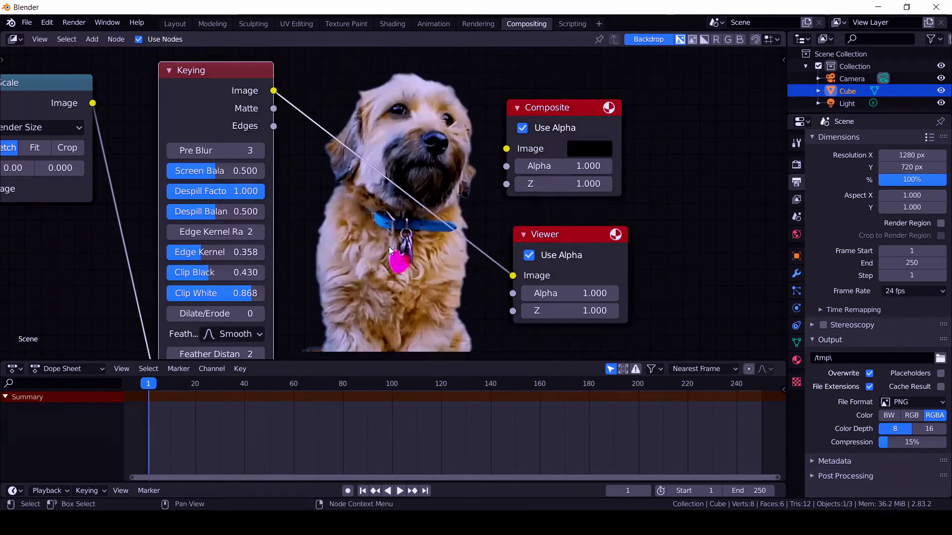
pyautogui.moveTo(408, 284); pyautogui.dragTo(400, 143, button='middle')
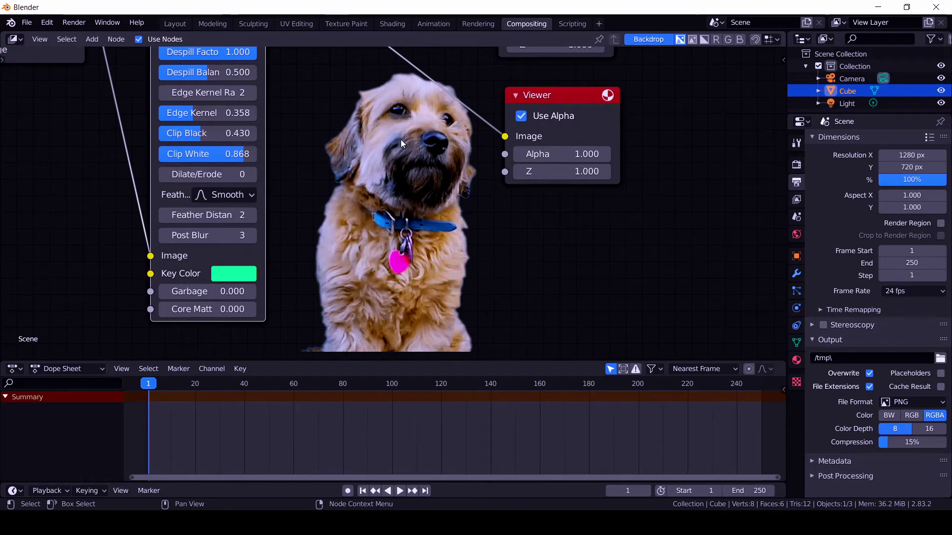
pyautogui.scroll(-3, 408, 156)
pyautogui.moveTo(424, 210); pyautogui.dragTo(432, 243, button='middle')
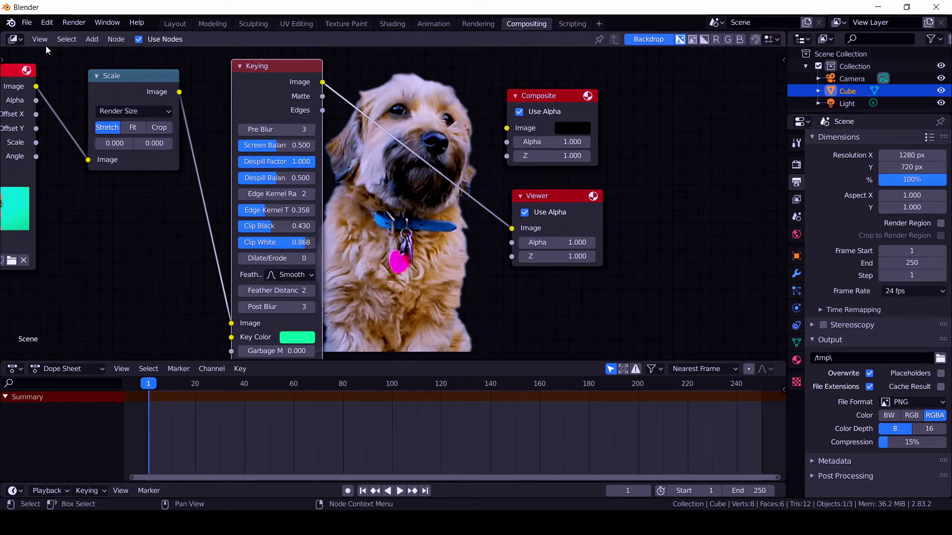
# Insert a Color Spill matte node into the link between the Keying and Viewer nodes
pyautogui.click(91, 39)
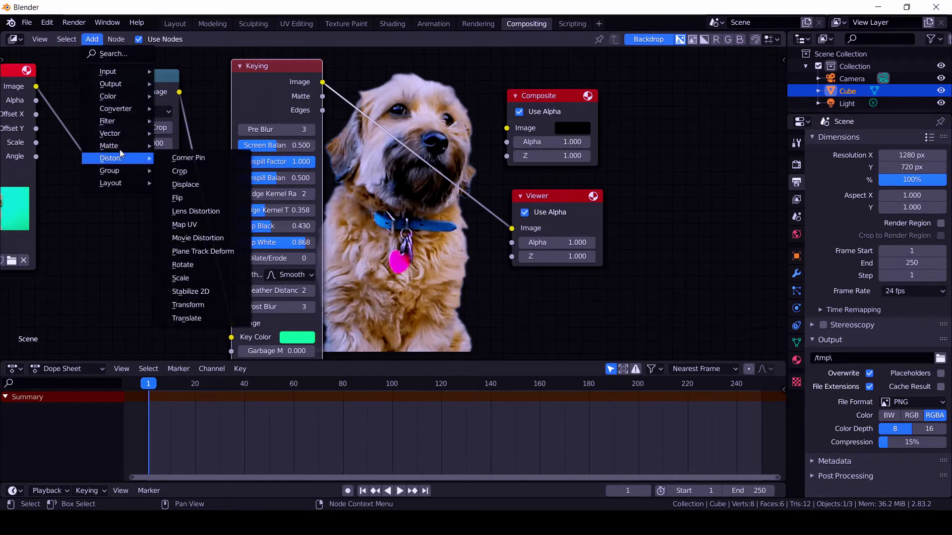
pyautogui.moveTo(130, 146)
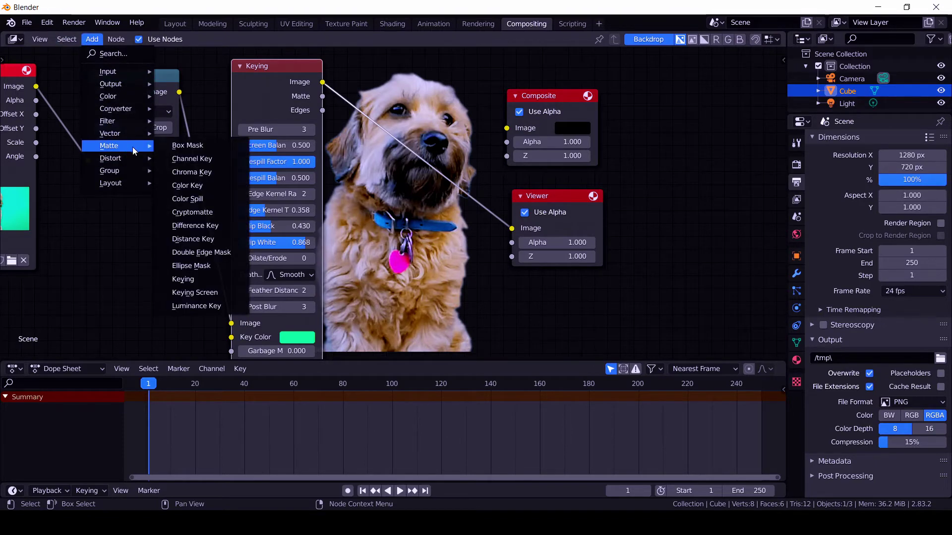
pyautogui.click(208, 203)
pyautogui.click(352, 90)
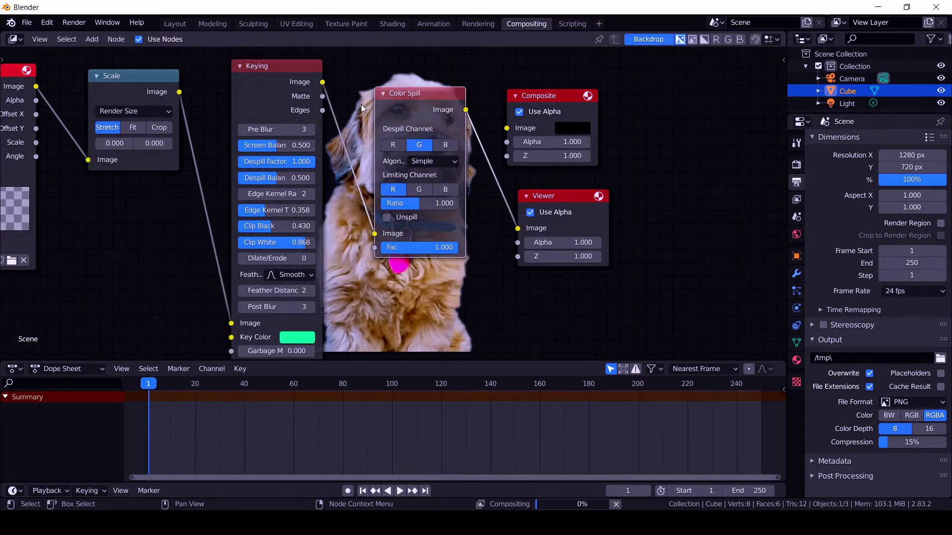
pyautogui.moveTo(485, 255); pyautogui.dragTo(474, 250, button='middle')
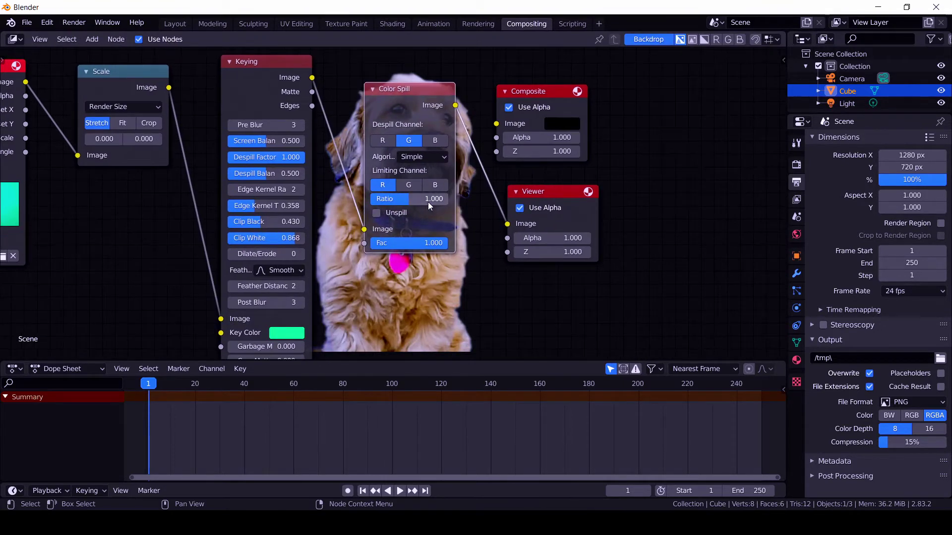
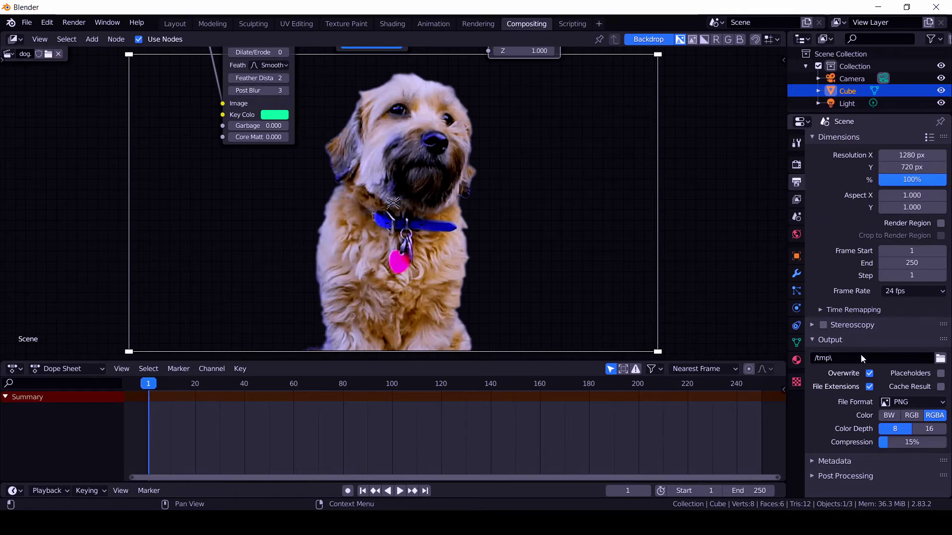
pyautogui.click(896, 404)
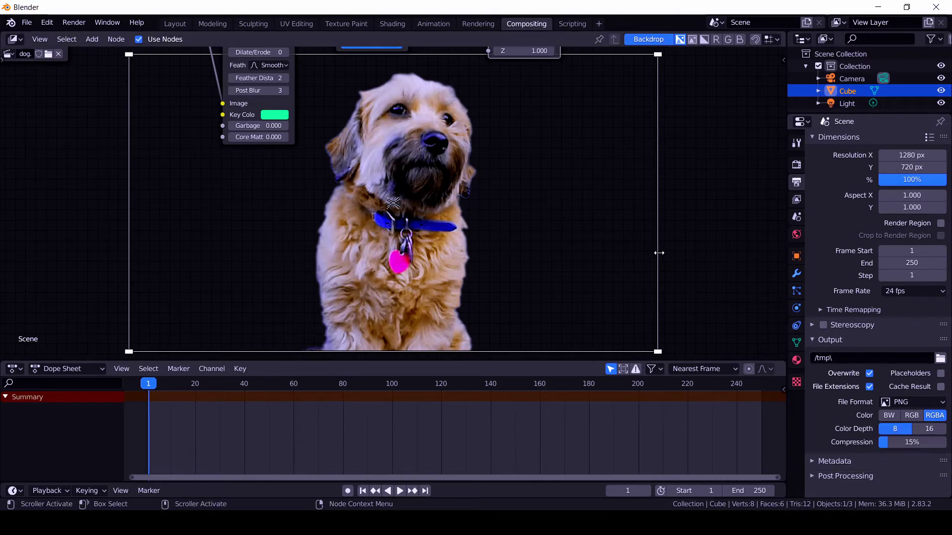
# Add an Image input node and place it below the Movie Clip node
pyautogui.scroll(-2, 569, 240)
pyautogui.moveTo(486, 206); pyautogui.dragTo(460, 230, button='middle')
pyautogui.moveTo(480, 329); pyautogui.dragTo(496, 254, button='middle')
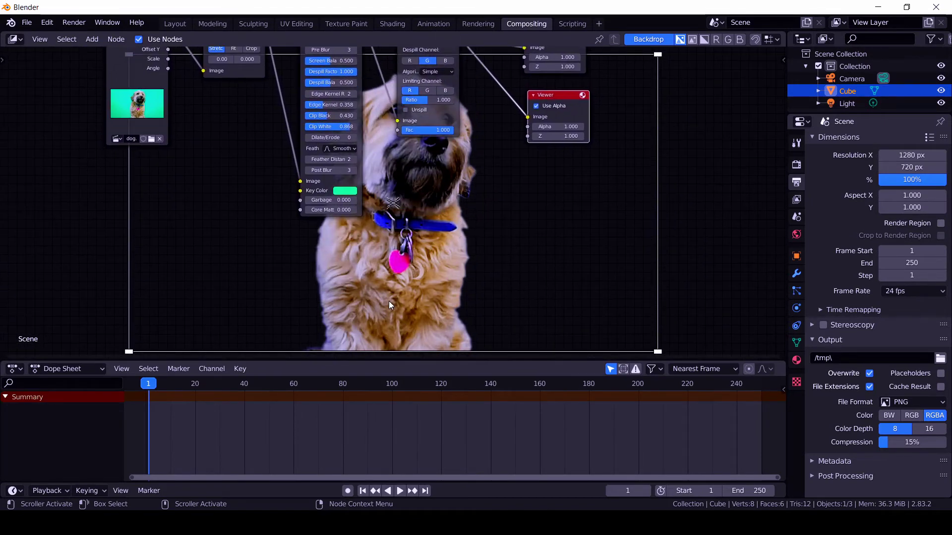
pyautogui.click(89, 41)
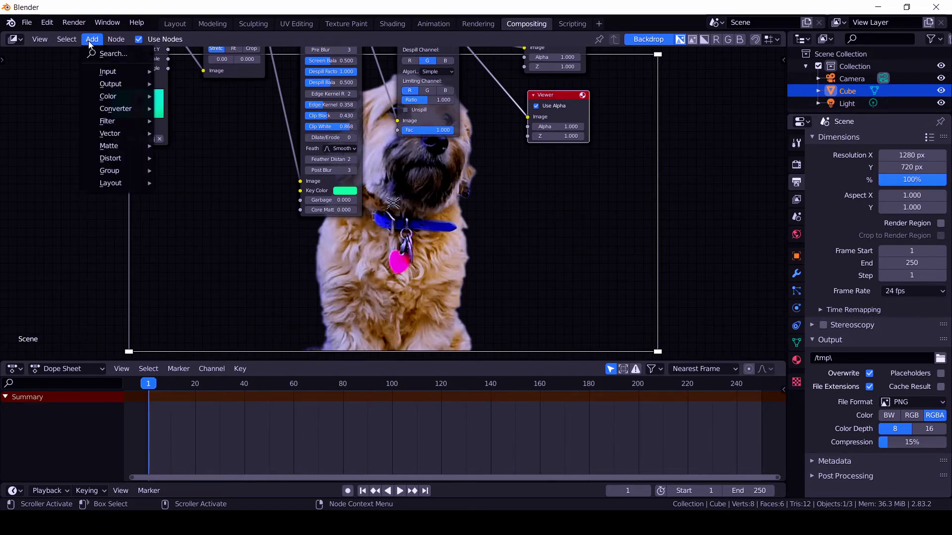
pyautogui.moveTo(127, 73)
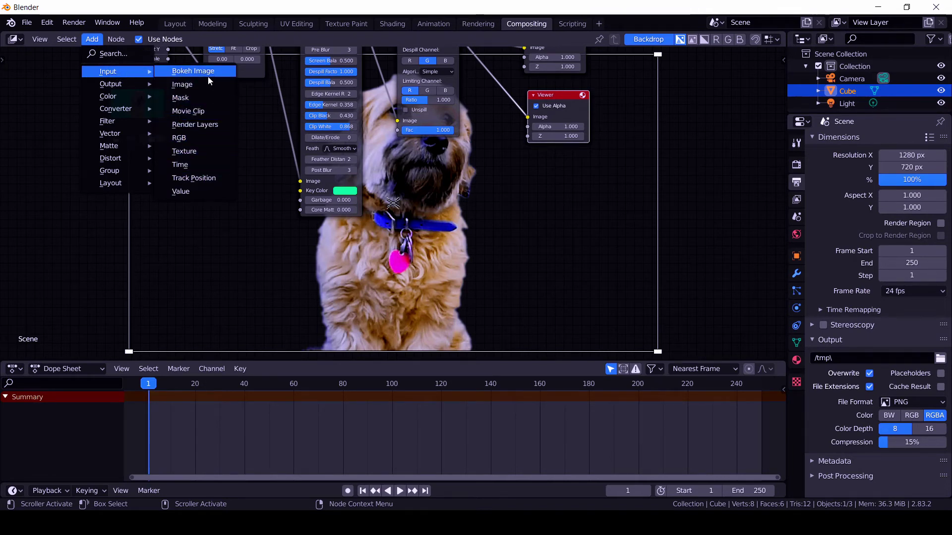
pyautogui.click(182, 85)
pyautogui.click(107, 252)
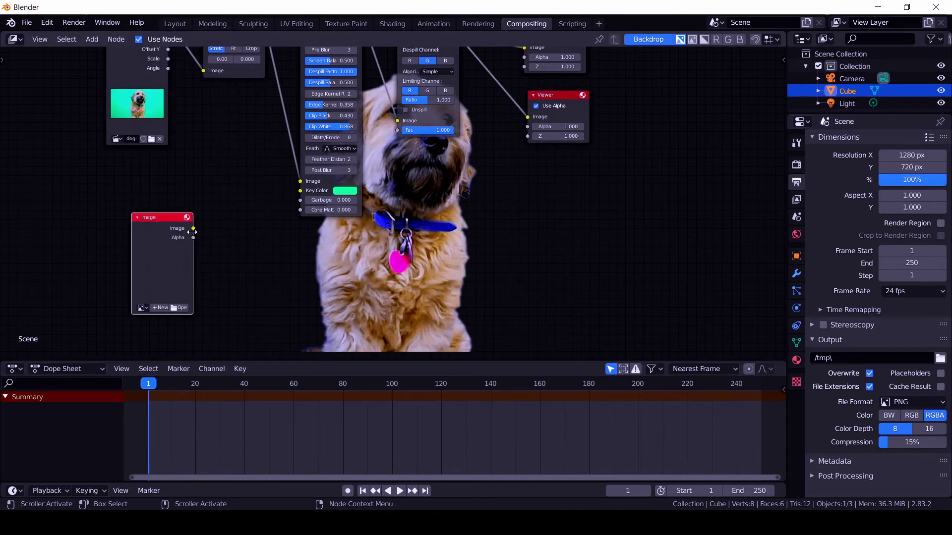
# Load 1.jpg from the Desktop folder into the Image node
pyautogui.keyDown('shift'); pyautogui.scroll(-1, 227, 274); pyautogui.keyUp('shift')
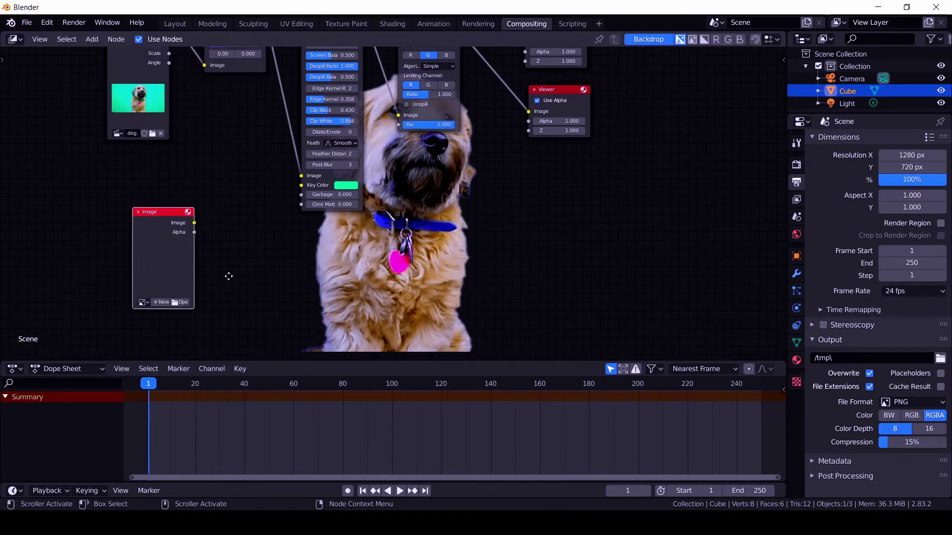
pyautogui.click(181, 297)
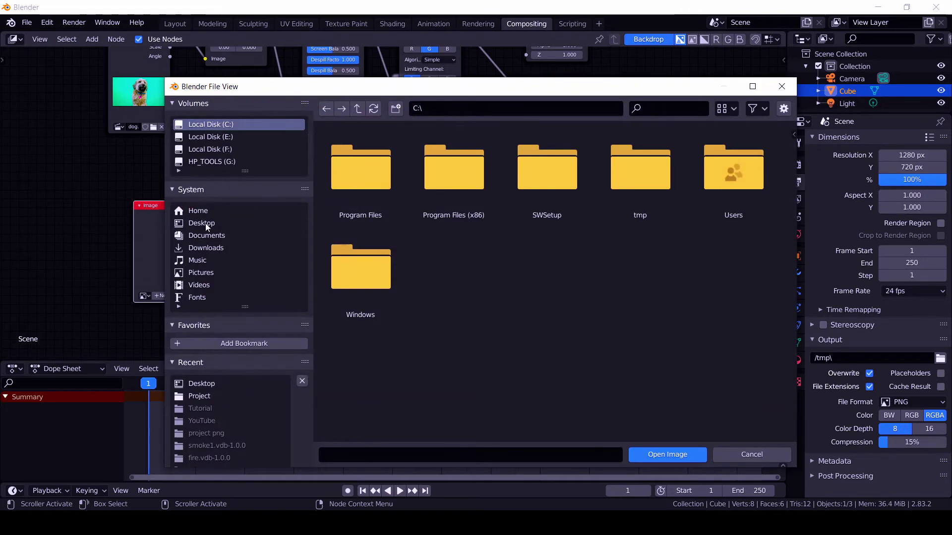
pyautogui.click(203, 224)
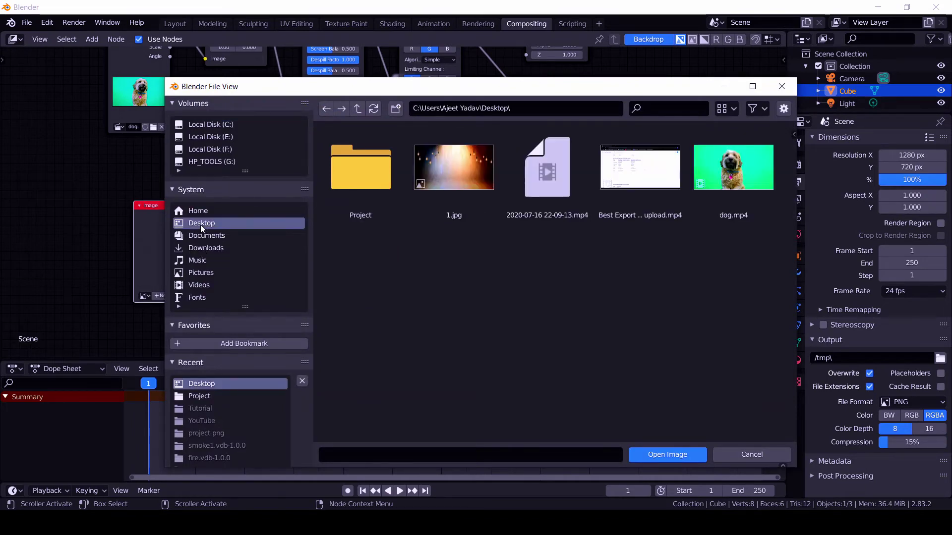
pyautogui.click(451, 195)
pyautogui.click(653, 451)
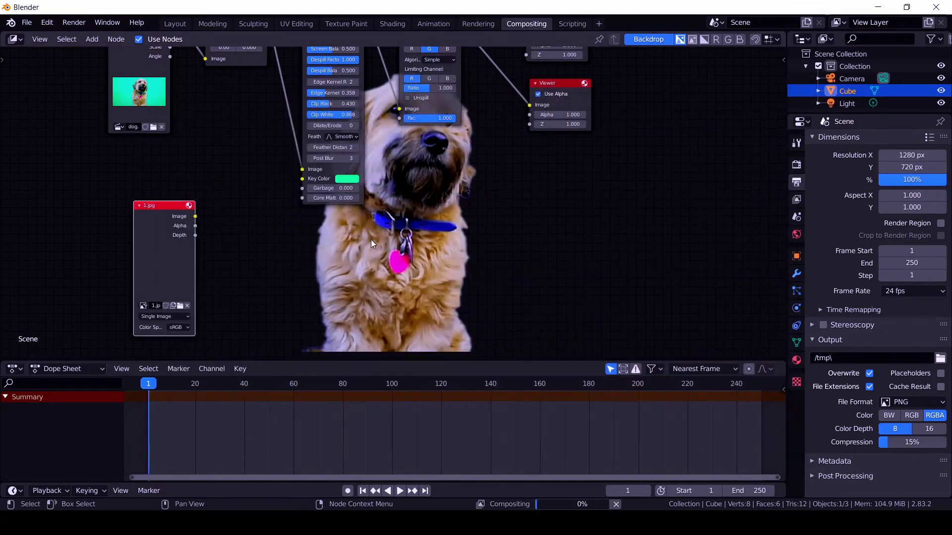
# Move the Viewer and Composite nodes farther from the Color Spill node to make room between them
pyautogui.moveTo(355, 274); pyautogui.dragTo(293, 330, button='middle')
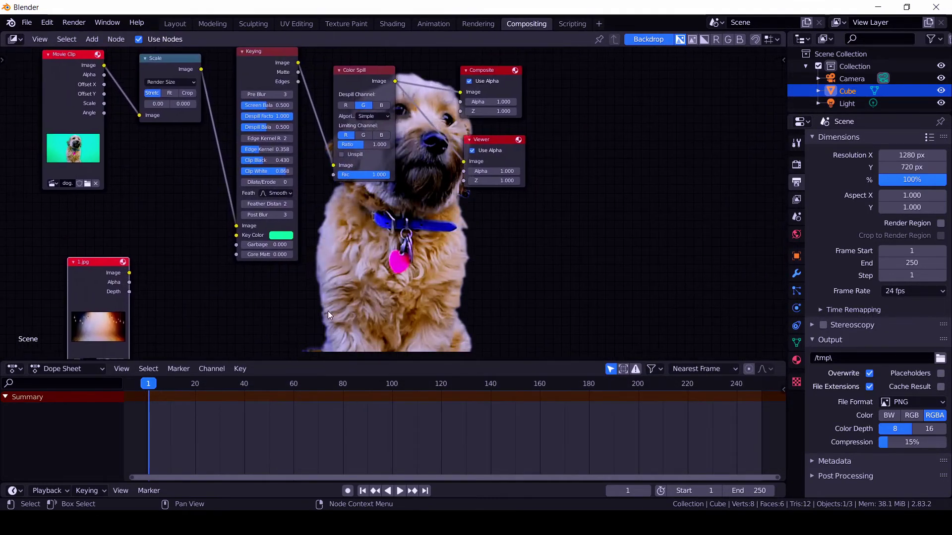
pyautogui.moveTo(479, 141); pyautogui.dragTo(600, 143)
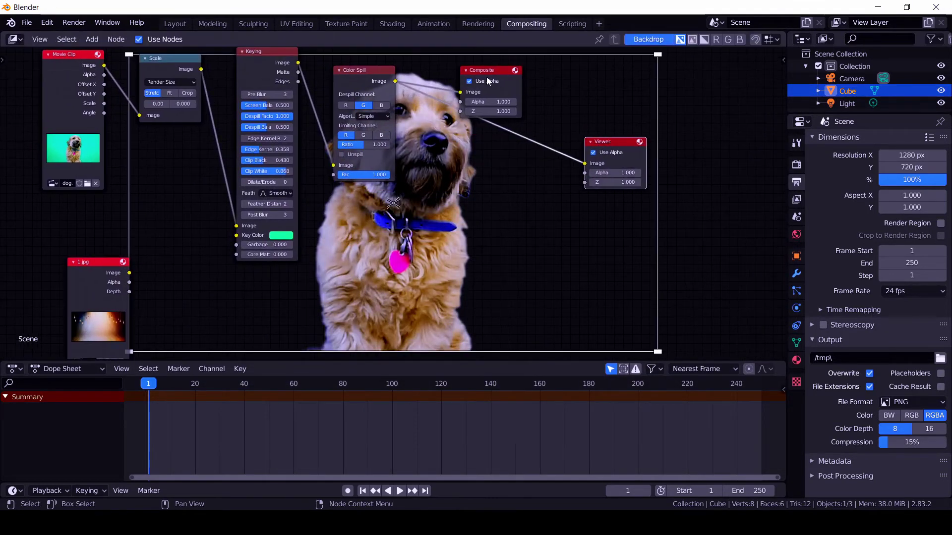
pyautogui.moveTo(488, 75); pyautogui.dragTo(610, 69)
pyautogui.click(575, 158)
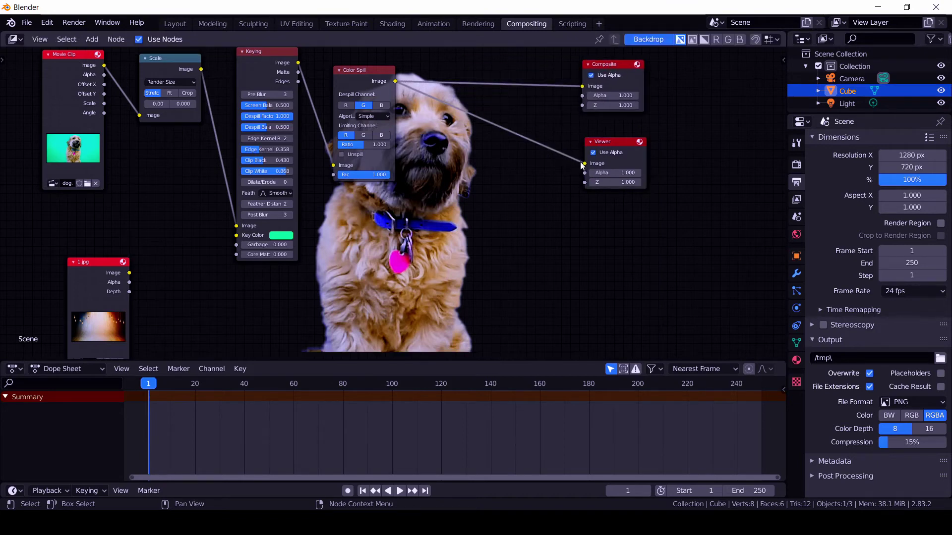
# Disconnect Color Spill from the Viewer and Composite nodes and connect the 1.jpg node's Image output to the Viewer's Image input
pyautogui.moveTo(585, 164)
pyautogui.mouseDown()
pyautogui.moveTo(560, 109)
pyautogui.moveTo(531, 105)
pyautogui.mouseUp()
pyautogui.moveTo(106, 266); pyautogui.dragTo(585, 164)
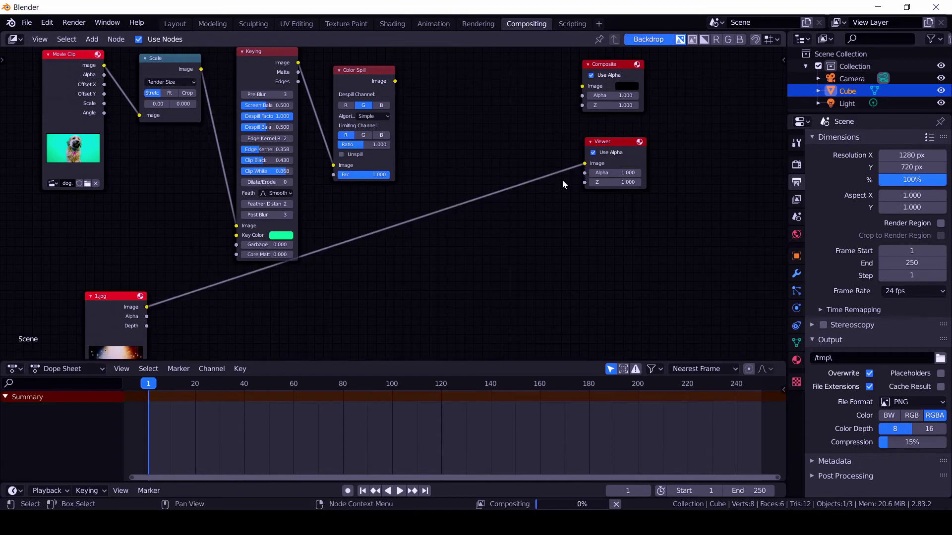
pyautogui.moveTo(573, 171); pyautogui.dragTo(570, 77, button='middle')
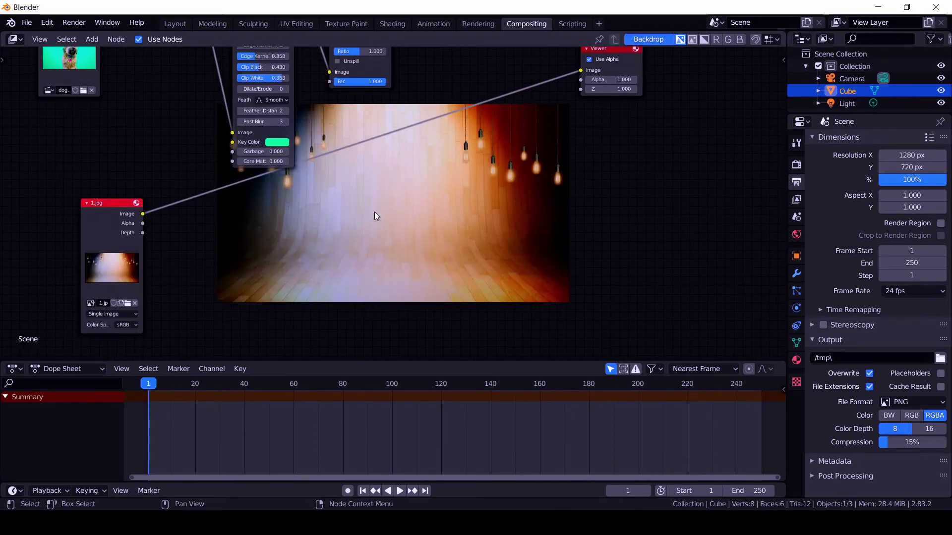
pyautogui.moveTo(116, 204); pyautogui.dragTo(116, 221)
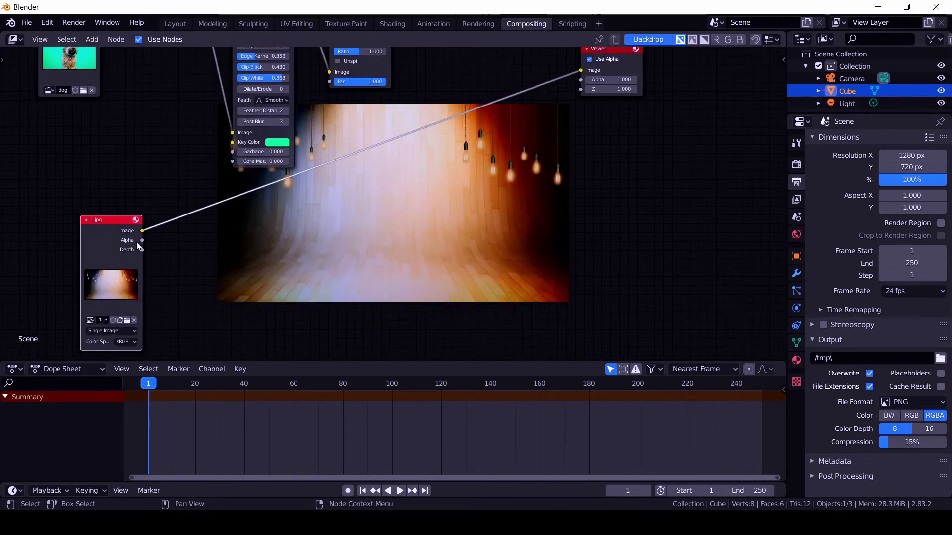
# Insert a Scale node into the link between the 1.jpg node and the Viewer
pyautogui.click(98, 39)
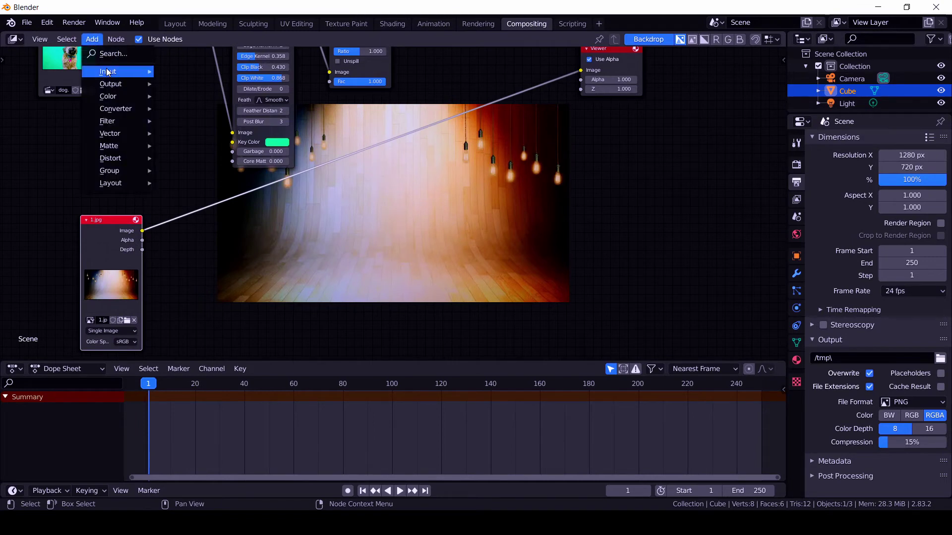
pyautogui.moveTo(120, 159)
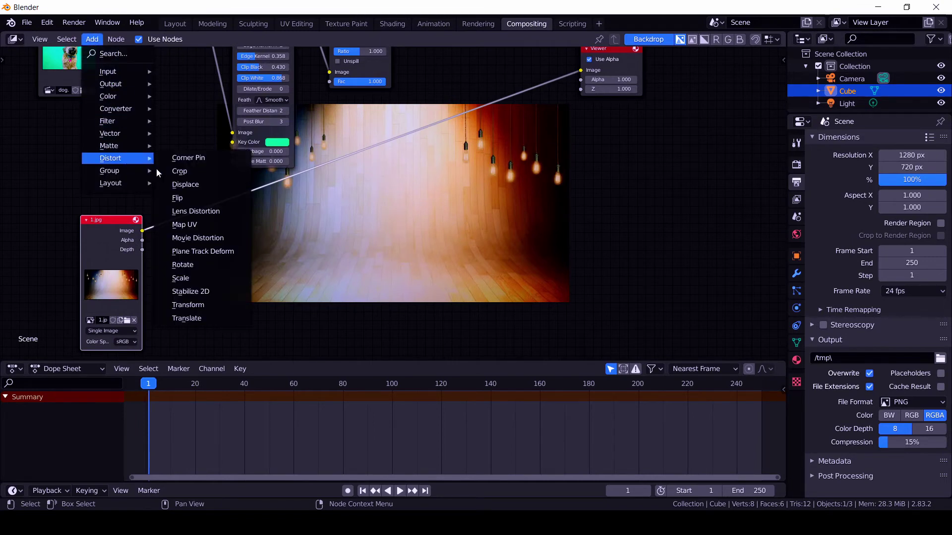
pyautogui.click(180, 278)
pyautogui.click(180, 212)
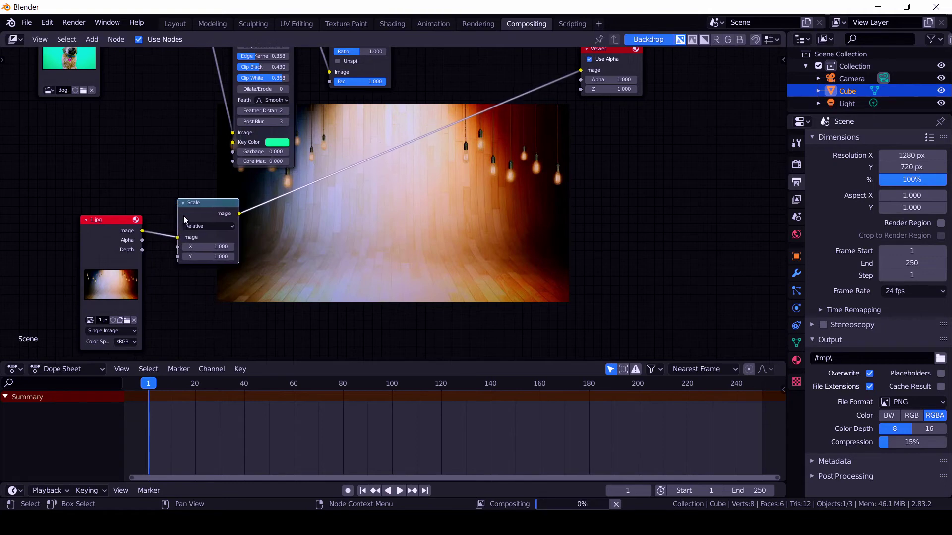
# Set the background image's Scale node to Render Size
pyautogui.scroll(3, 193, 225)
pyautogui.moveTo(165, 234); pyautogui.dragTo(258, 189, button='middle')
pyautogui.click(221, 197)
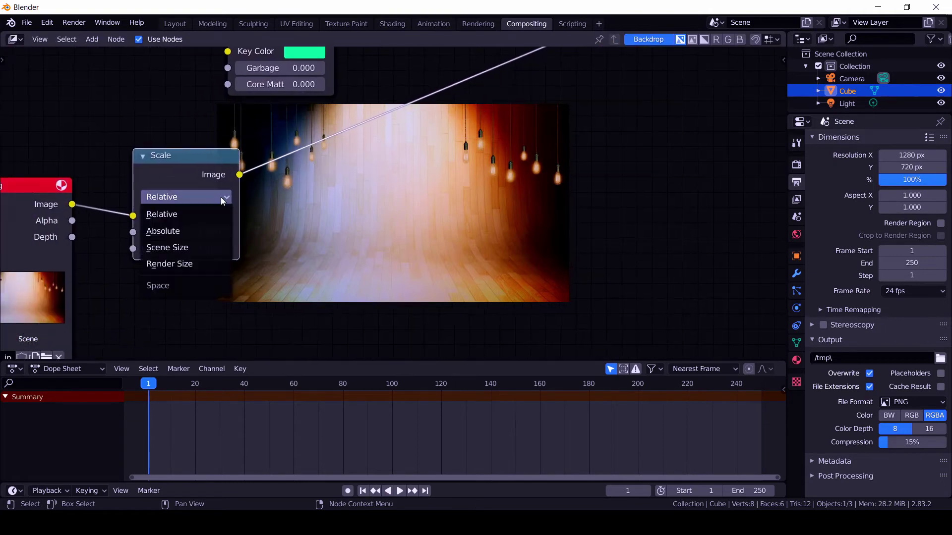
pyautogui.click(180, 264)
pyautogui.scroll(-1, 289, 266)
pyautogui.scroll(-1, 289, 265)
pyautogui.moveTo(289, 265); pyautogui.dragTo(224, 322, button='middle')
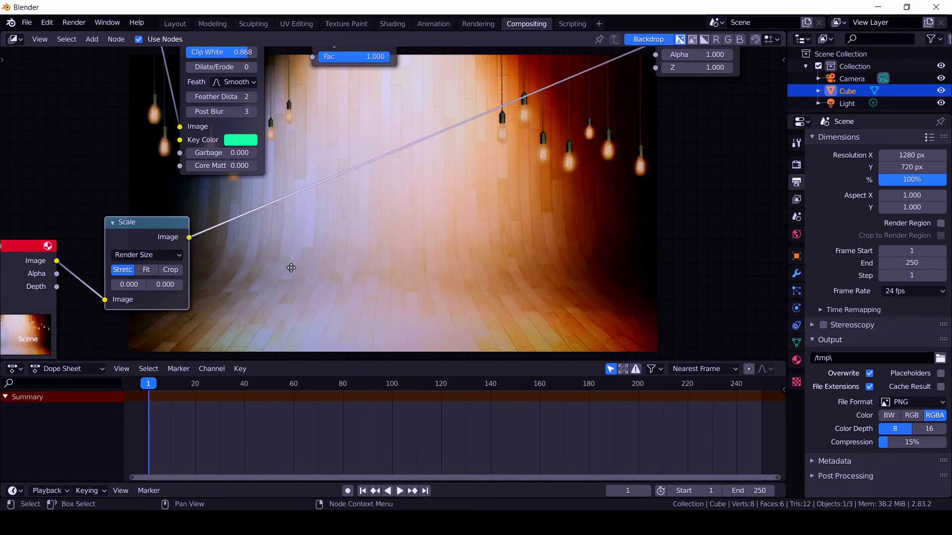
pyautogui.moveTo(291, 268); pyautogui.dragTo(287, 279, button='middle')
# Add an Alpha Over node between Color Spill and Viewer and reroute the scaled background's link to its second Image input
pyautogui.moveTo(370, 222); pyautogui.dragTo(302, 255, button='middle')
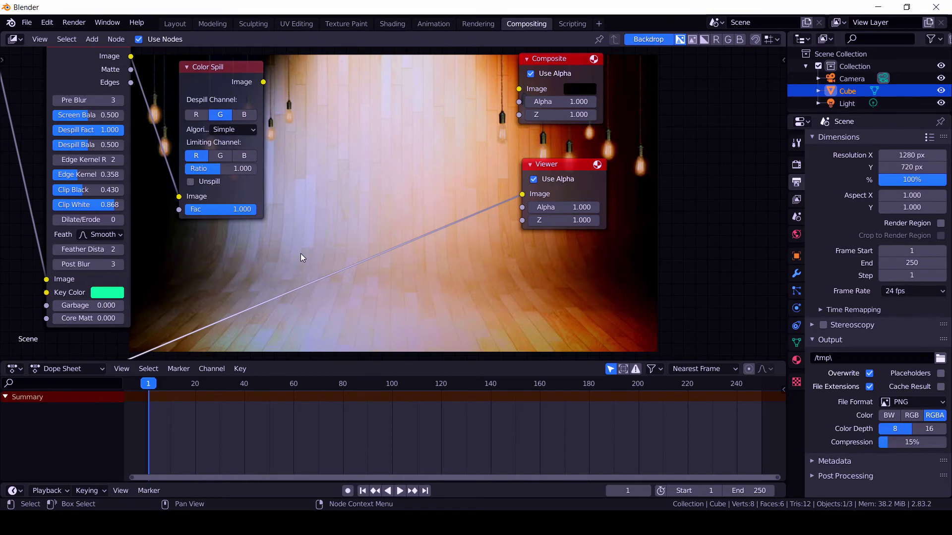
pyautogui.click(99, 42)
pyautogui.moveTo(141, 101)
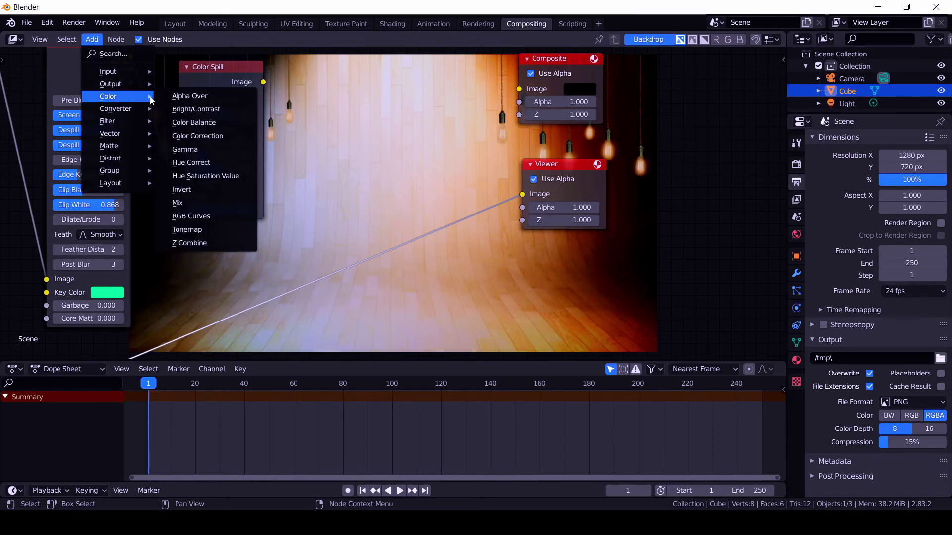
pyautogui.click(190, 96)
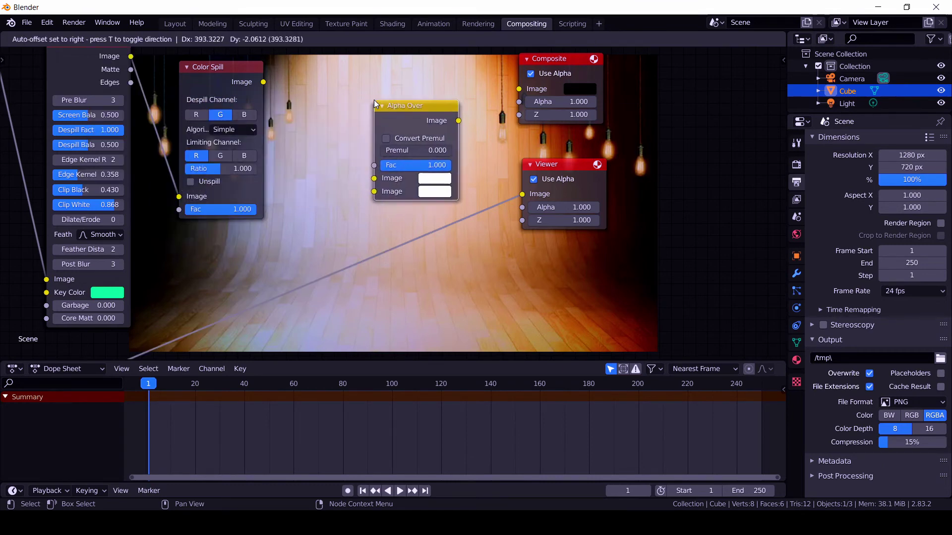
pyautogui.click(375, 104)
pyautogui.moveTo(524, 196); pyautogui.dragTo(374, 192)
# Connect Color Spill's Image output to Alpha Over's first Image input and Alpha Over's output to the Viewer's Image input
pyautogui.moveTo(356, 269); pyautogui.dragTo(334, 272, button='middle')
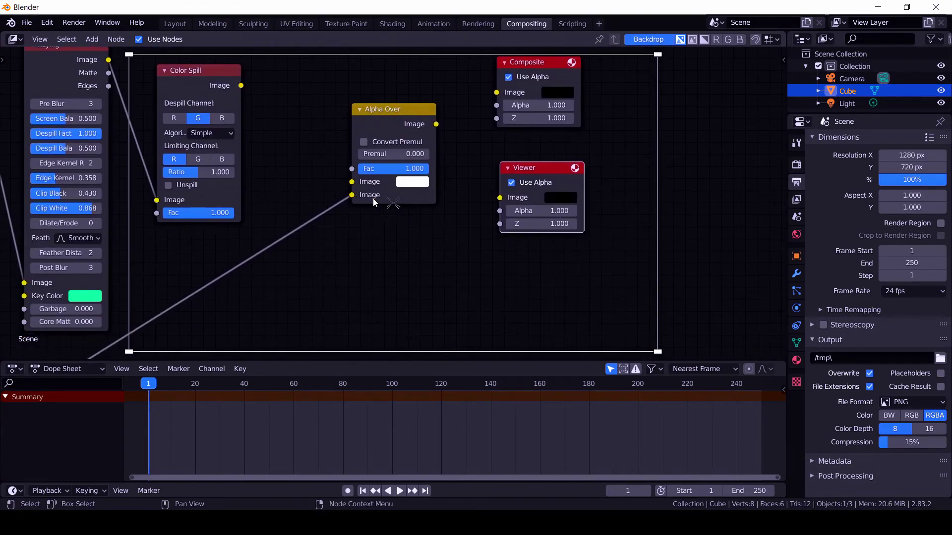
pyautogui.moveTo(253, 101); pyautogui.dragTo(241, 94, button='middle')
pyautogui.moveTo(237, 88); pyautogui.dragTo(297, 165)
pyautogui.moveTo(267, 130); pyautogui.dragTo(353, 196)
pyautogui.moveTo(374, 233); pyautogui.dragTo(362, 198, button='middle')
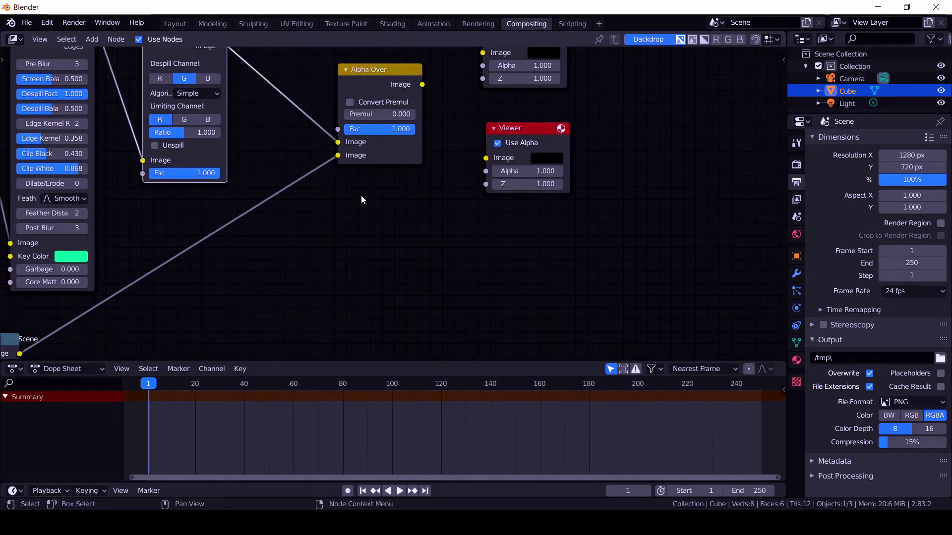
pyautogui.moveTo(352, 154); pyautogui.dragTo(345, 134, button='middle')
pyautogui.moveTo(345, 126); pyautogui.dragTo(409, 198)
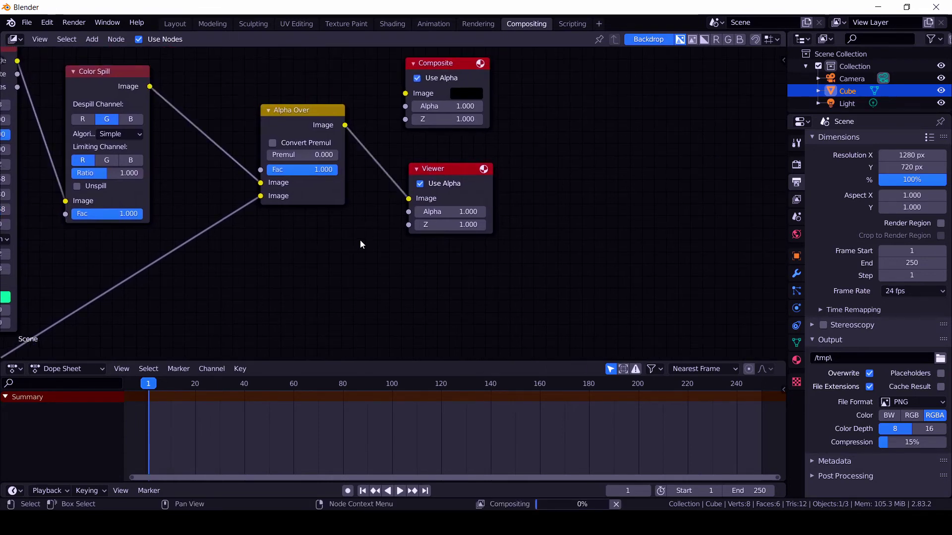
pyautogui.moveTo(361, 244); pyautogui.dragTo(380, 194, button='middle')
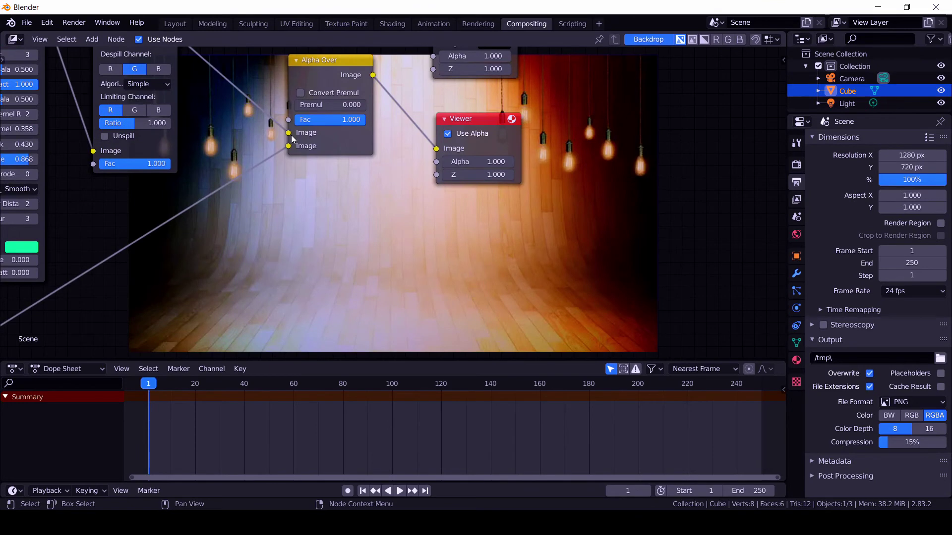
# Swap the Alpha Over inputs so the background feeds the first Image input and the keyed dog the second
pyautogui.moveTo(286, 134); pyautogui.dragTo(289, 149)
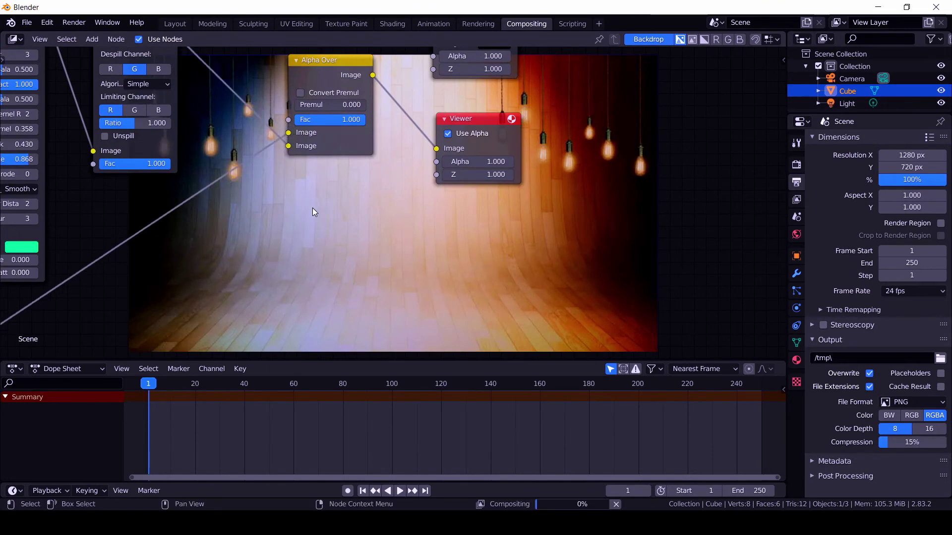
pyautogui.moveTo(389, 218); pyautogui.dragTo(427, 169, button='middle')
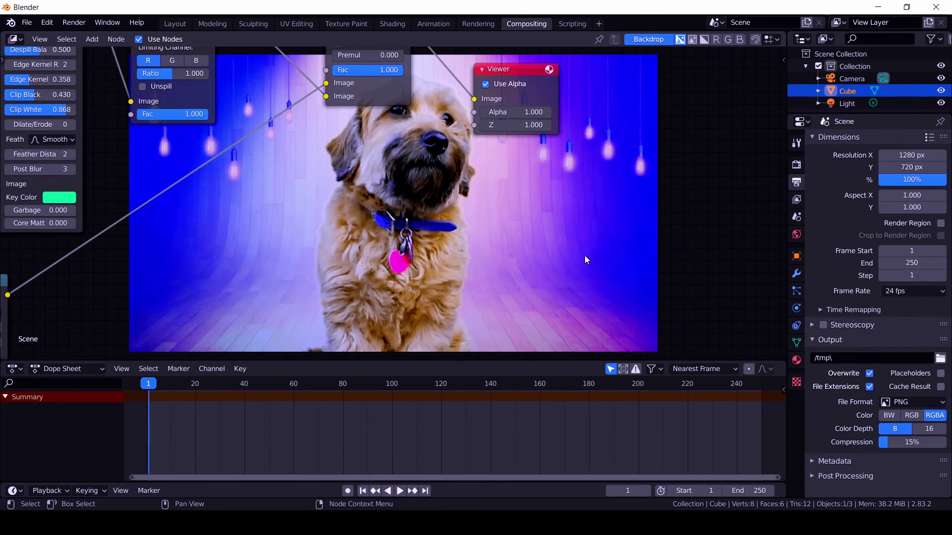
pyautogui.moveTo(445, 192); pyautogui.dragTo(445, 281, button='middle')
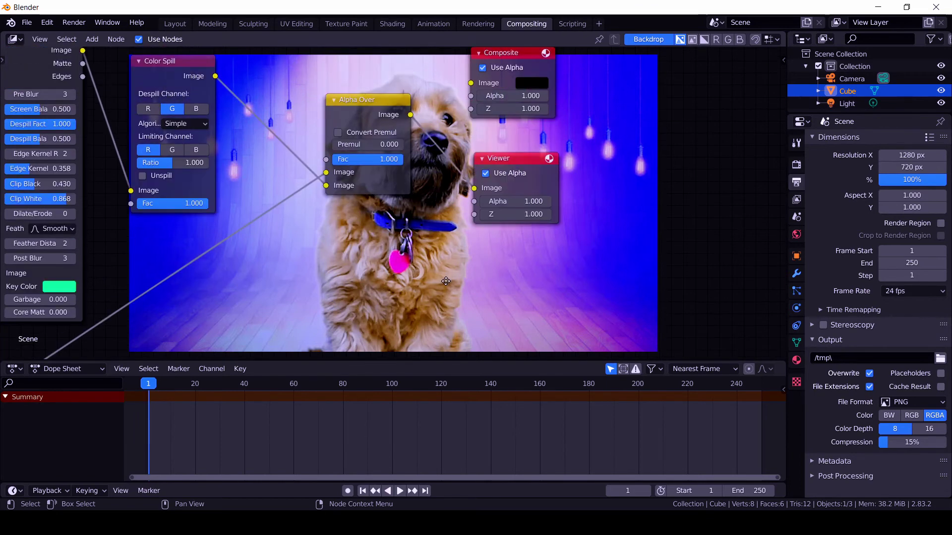
# Enable Convert Premul on the Alpha Over node and check the composite in the backdrop
pyautogui.click(350, 133)
pyautogui.moveTo(412, 273); pyautogui.dragTo(409, 204, button='middle')
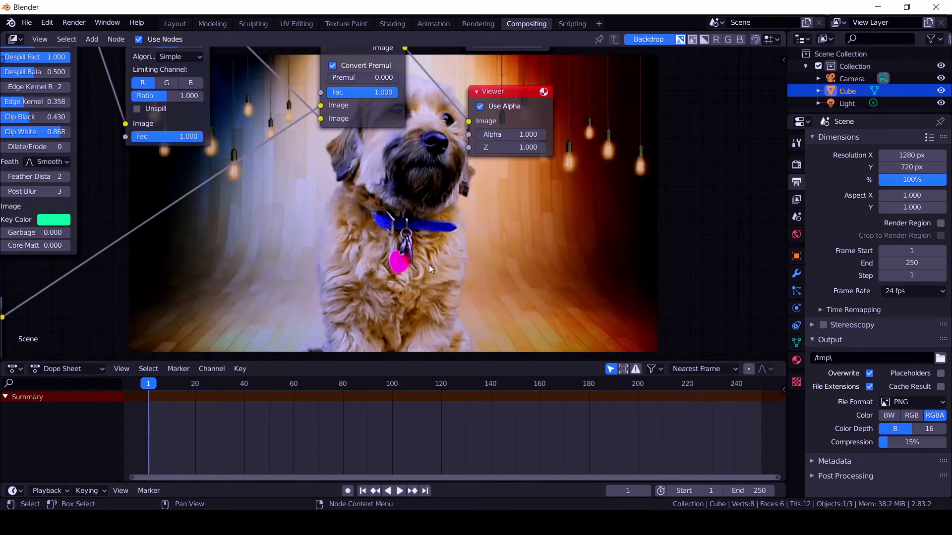
pyautogui.moveTo(499, 243); pyautogui.dragTo(496, 169, button='middle')
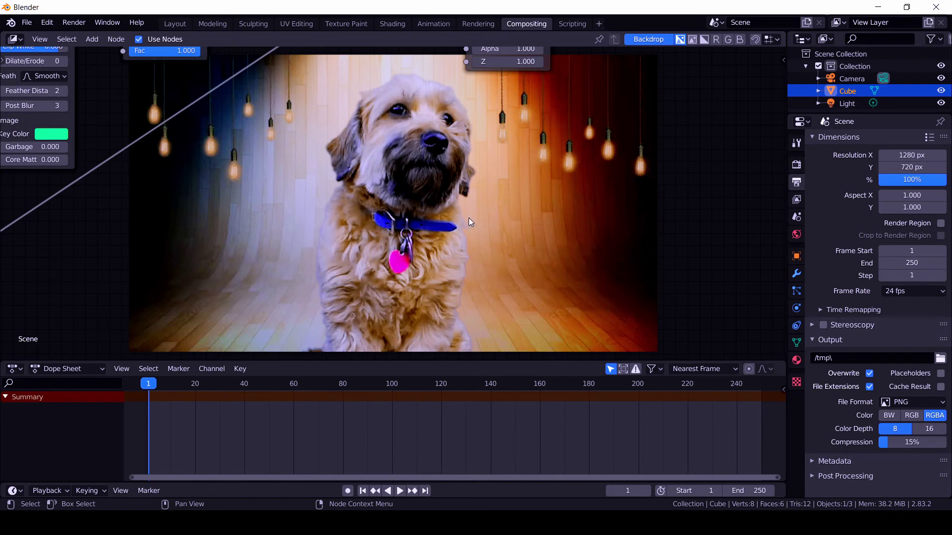
# Examine the complete node tree from the Movie Clip and 1.jpg inputs through Keying, Color Spill and Alpha Over to the Viewer
pyautogui.scroll(-3, 448, 218)
pyautogui.scroll(-2, 448, 235)
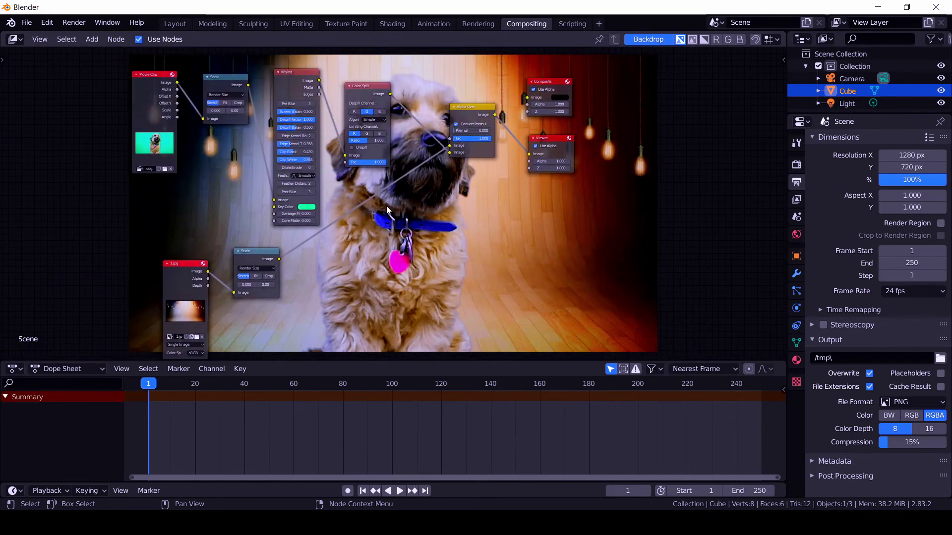
pyautogui.scroll(2, 446, 242)
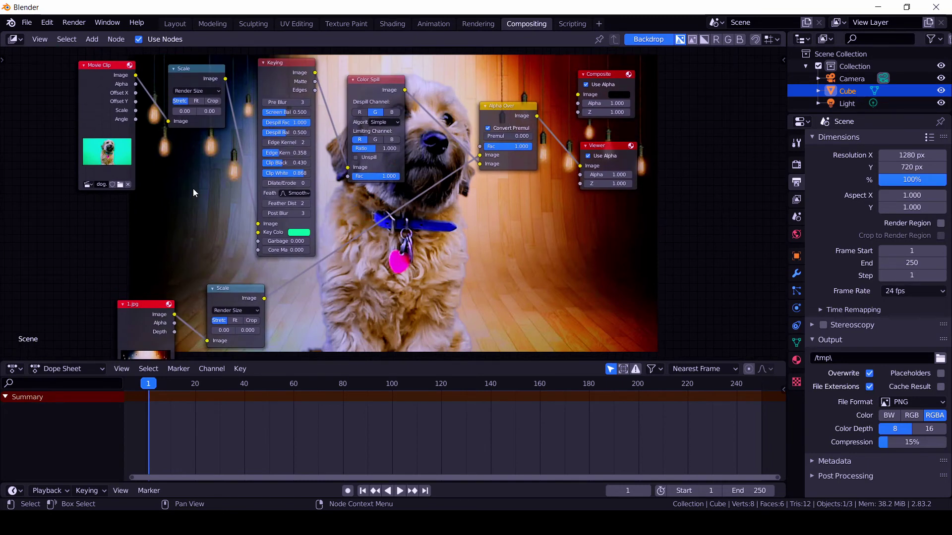
pyautogui.scroll(3, 196, 192)
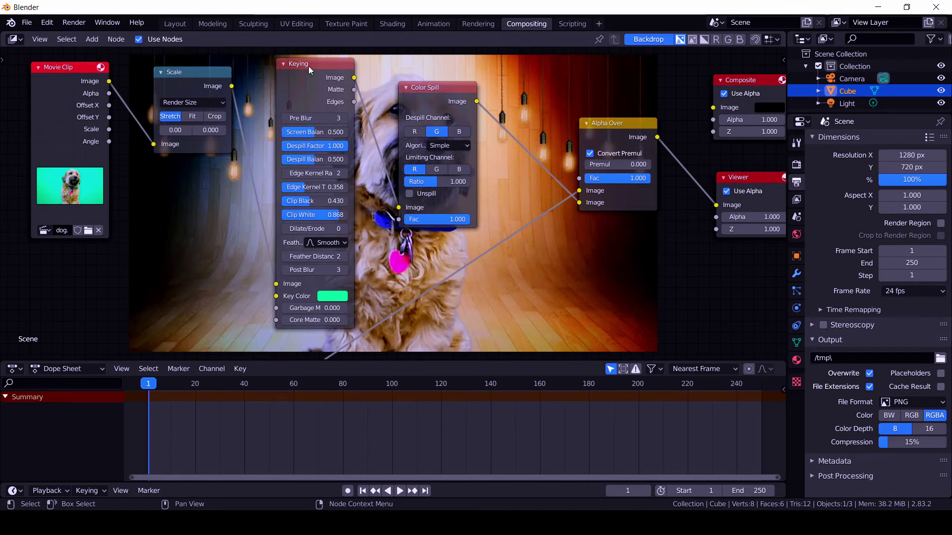
pyautogui.moveTo(438, 302); pyautogui.dragTo(384, 286, button='middle')
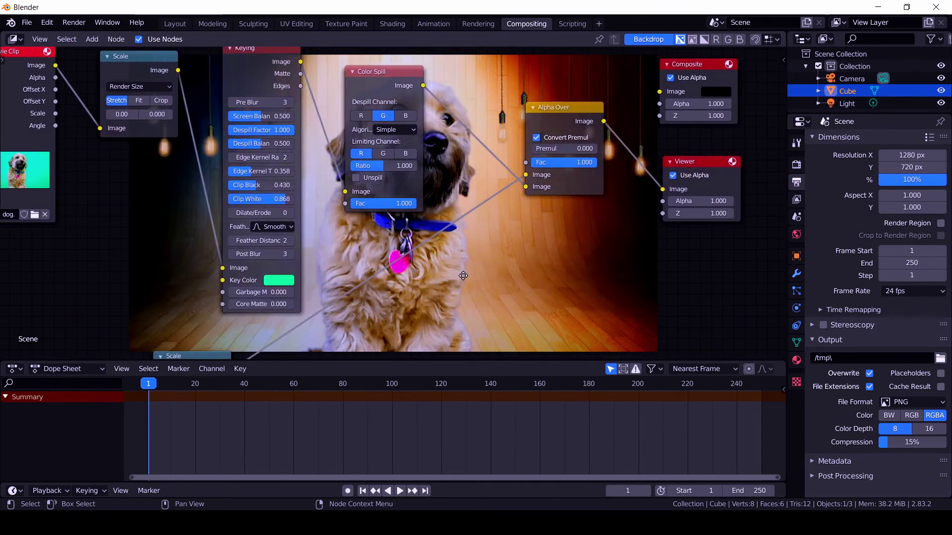
pyautogui.moveTo(476, 168); pyautogui.dragTo(454, 178, button='middle')
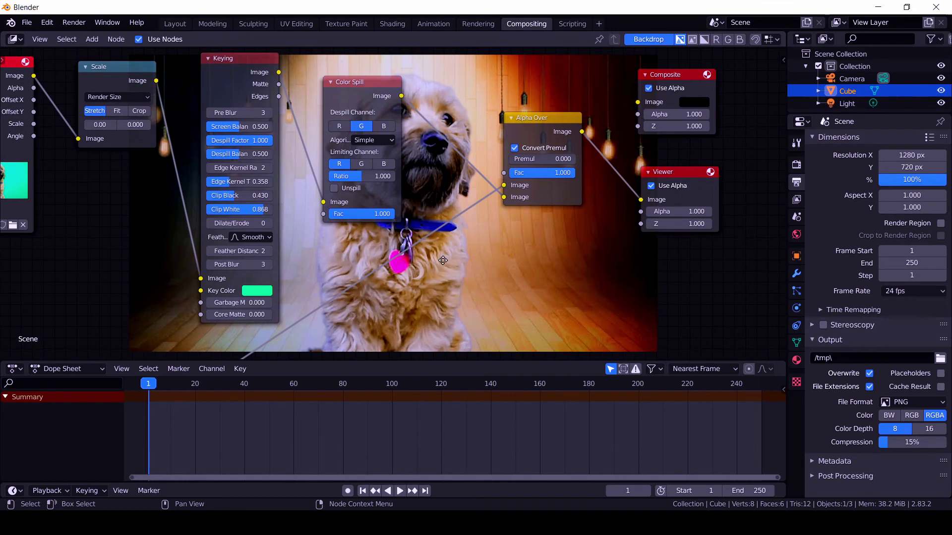
pyautogui.moveTo(442, 259); pyautogui.dragTo(420, 257, button='middle')
pyautogui.moveTo(400, 213); pyautogui.dragTo(381, 170, button='middle')
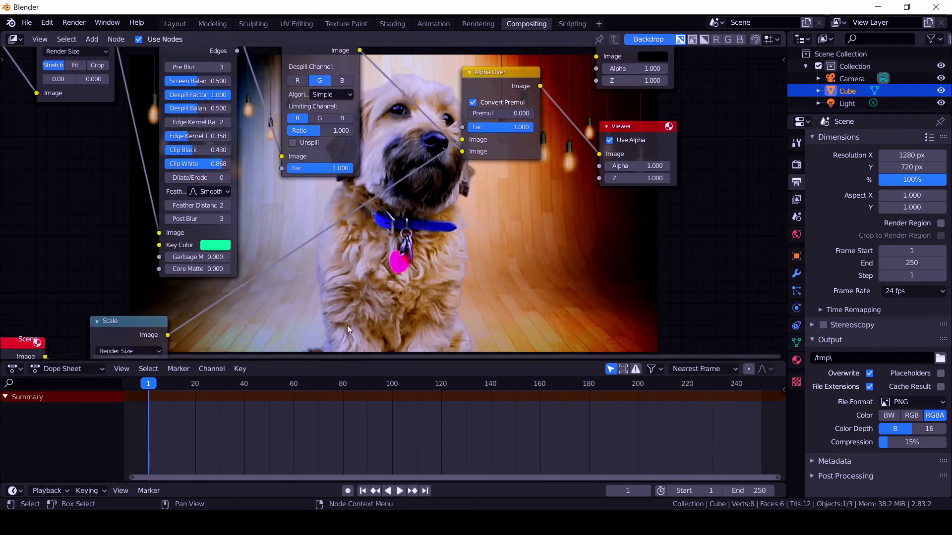
pyautogui.moveTo(411, 229); pyautogui.dragTo(359, 297, button='middle')
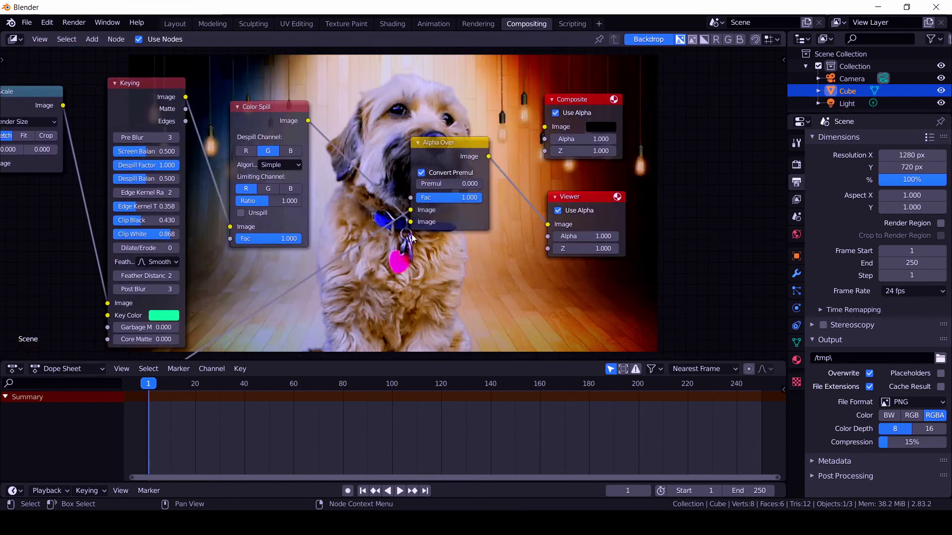
pyautogui.moveTo(449, 295); pyautogui.dragTo(418, 239, button='middle')
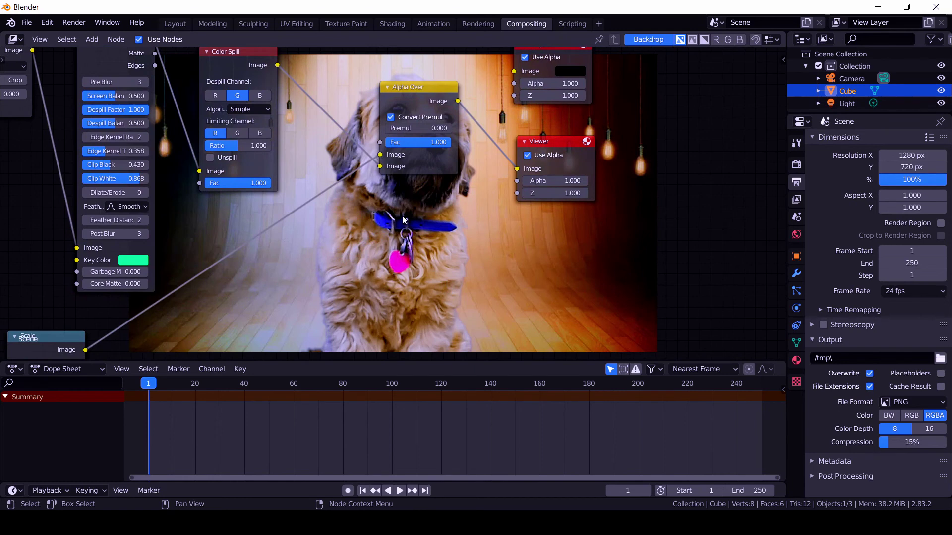
# Connect Alpha Over's Image output to the Composite node's Image input while keeping its Viewer link
pyautogui.moveTo(442, 212); pyautogui.dragTo(317, 232, button='middle')
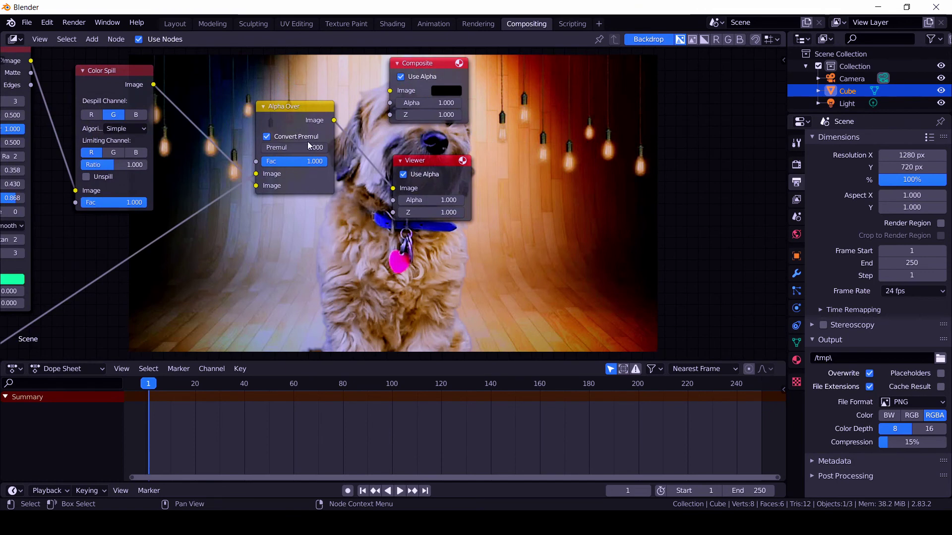
pyautogui.moveTo(319, 265); pyautogui.dragTo(493, 122, button='middle')
pyautogui.moveTo(209, 282); pyautogui.dragTo(317, 184, button='middle')
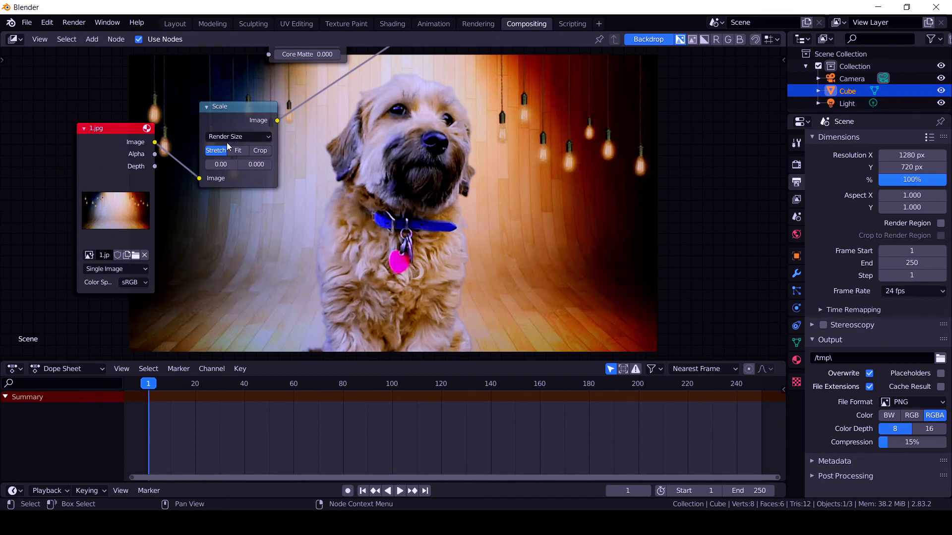
pyautogui.moveTo(339, 194); pyautogui.dragTo(157, 392, button='middle')
pyautogui.moveTo(337, 227); pyautogui.dragTo(307, 270, button='middle')
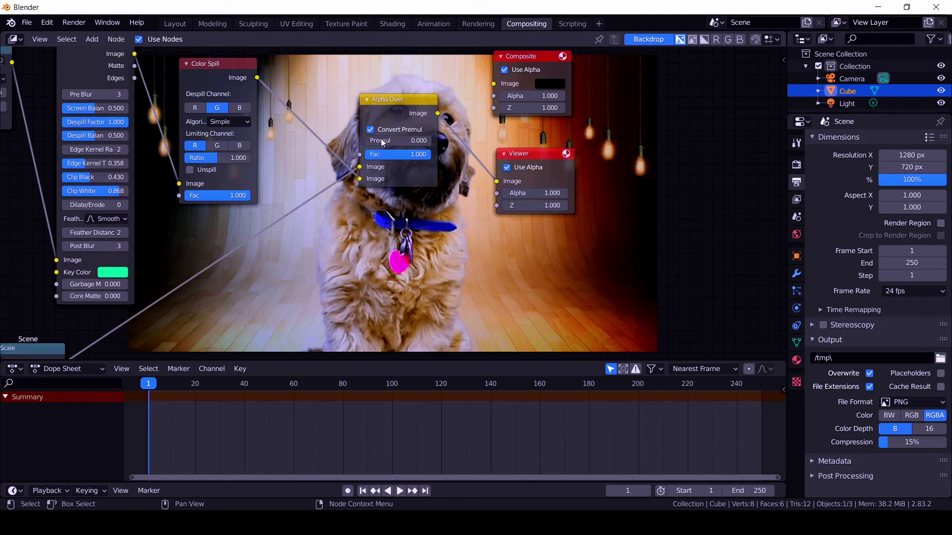
pyautogui.moveTo(433, 116); pyautogui.dragTo(294, 162, button='middle')
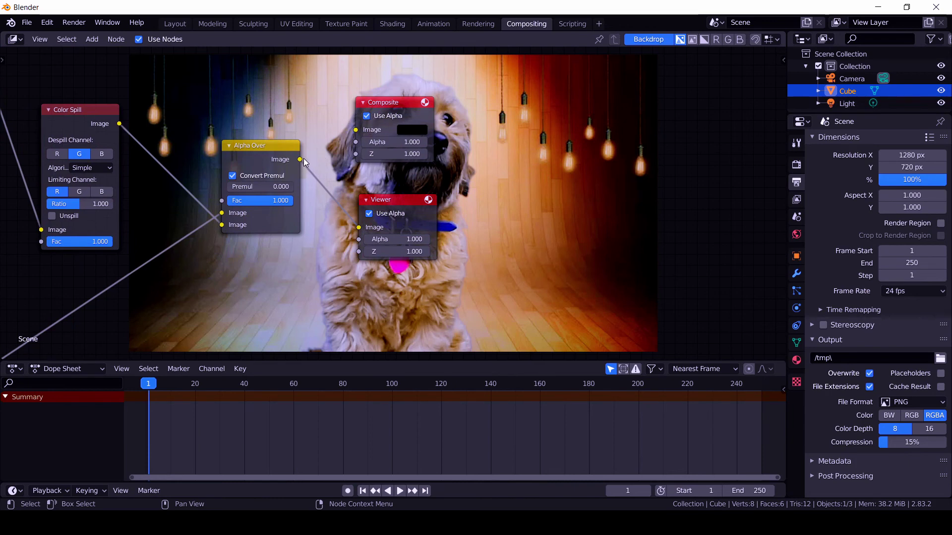
pyautogui.moveTo(300, 159); pyautogui.dragTo(356, 130)
pyautogui.scroll(-5, 660, 128)
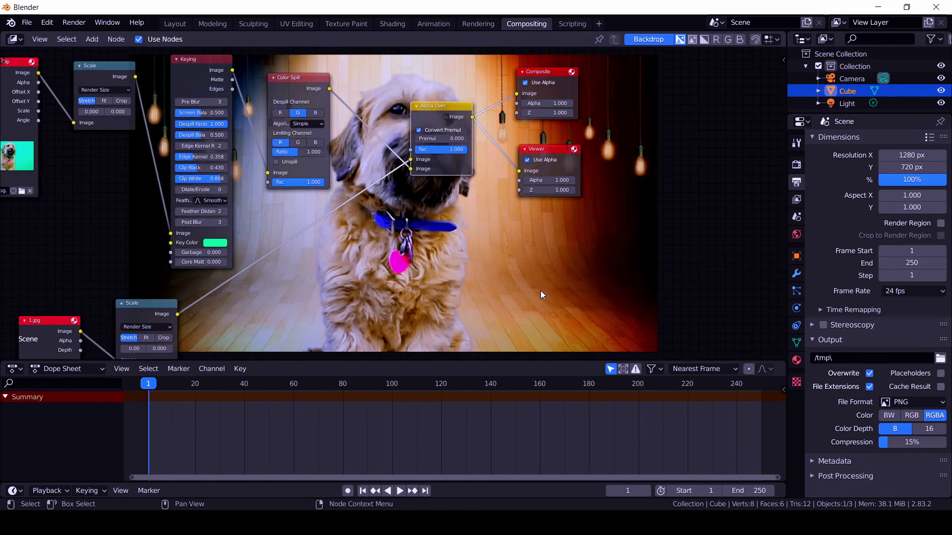
pyautogui.press('Home')
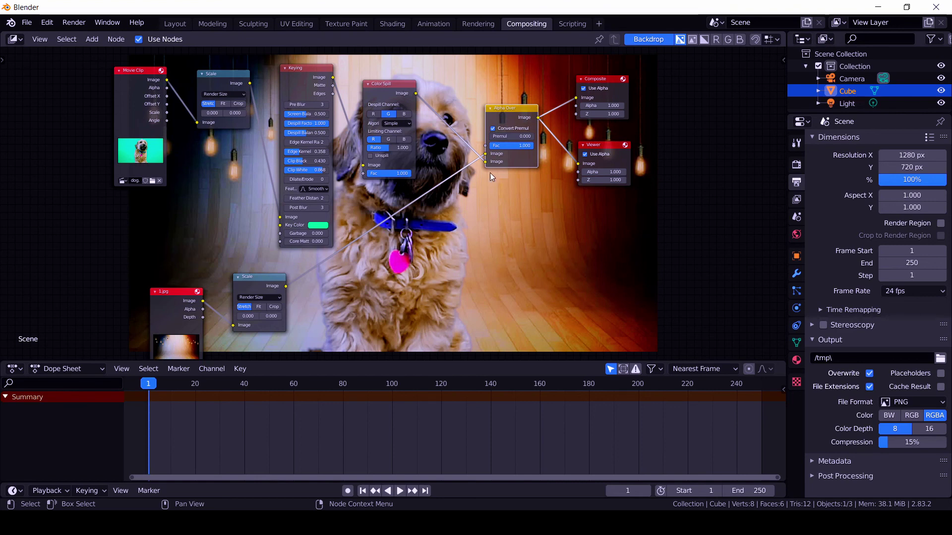
# Unlink the background from Alpha Over and reroute Color Spill's Image output directly to the Viewer and Composite Image inputs
pyautogui.moveTo(484, 154); pyautogui.dragTo(454, 190)
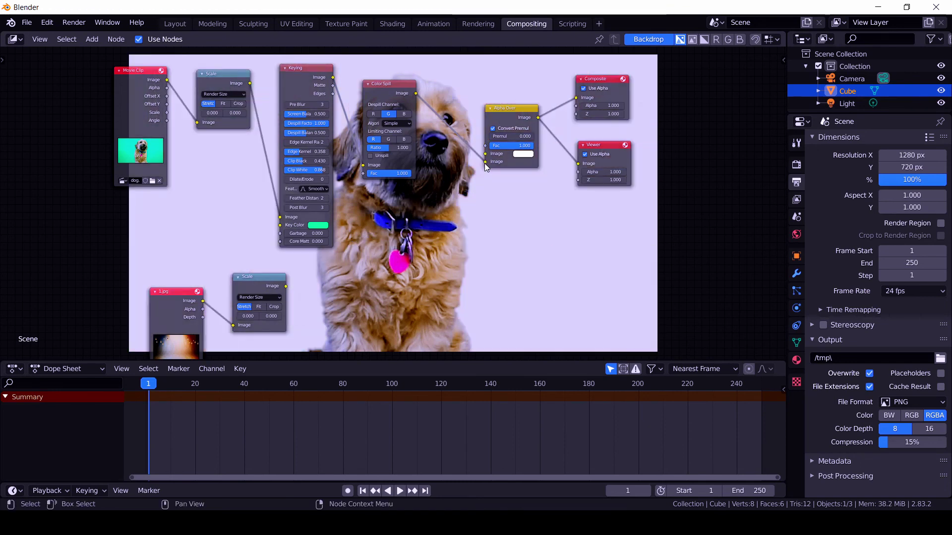
pyautogui.moveTo(484, 162); pyautogui.dragTo(579, 164)
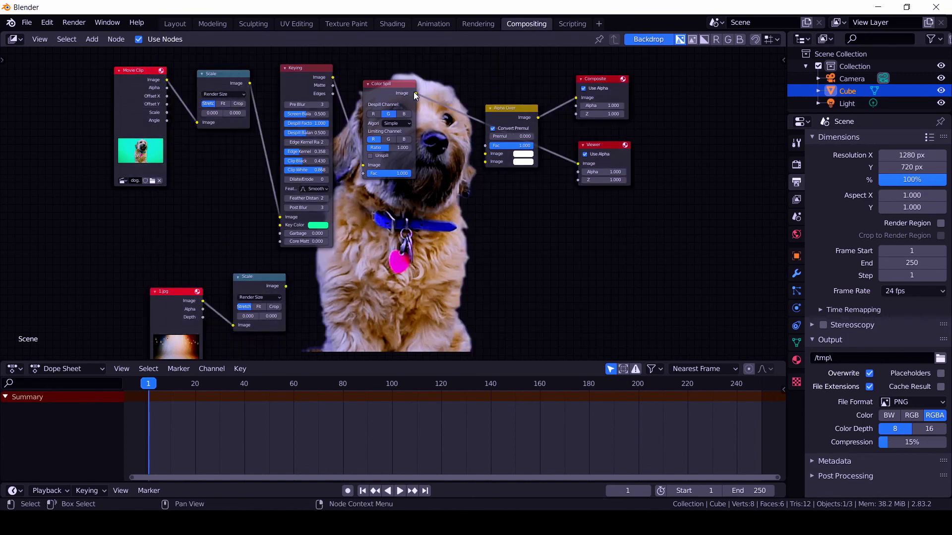
pyautogui.moveTo(418, 93); pyautogui.dragTo(576, 98)
# Move the disconnected Alpha Over node beside the background's Scale node and select it together with the 1.jpg and Scale nodes
pyautogui.moveTo(520, 109); pyautogui.dragTo(483, 272)
pyautogui.moveTo(528, 266); pyautogui.dragTo(518, 157, button='middle')
pyautogui.moveTo(468, 162)
pyautogui.mouseDown()
pyautogui.moveTo(363, 187)
pyautogui.moveTo(343, 178)
pyautogui.mouseUp()
pyautogui.keyDown('ctrl'); pyautogui.moveTo(375, 294); pyautogui.dragTo(173, 287, button='right'); pyautogui.keyUp('ctrl')
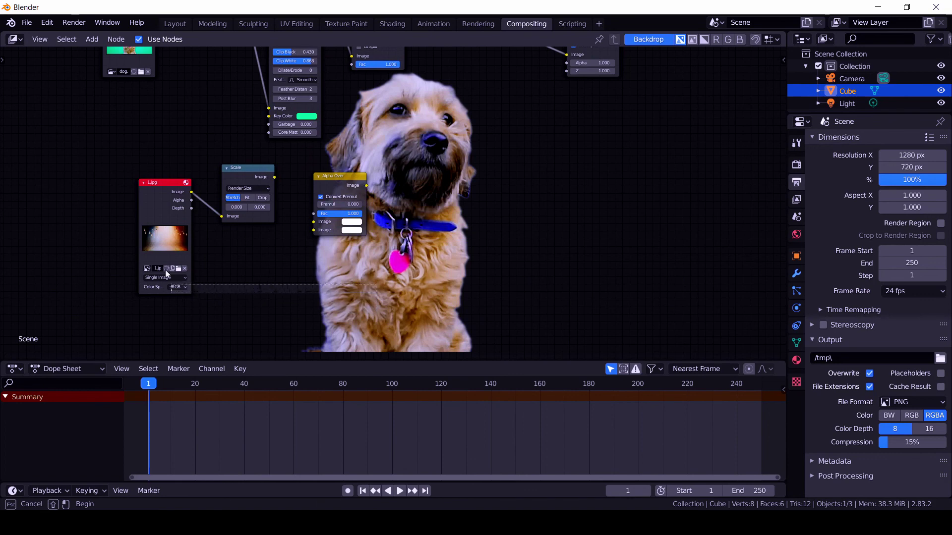
pyautogui.scroll(1, 233, 261)
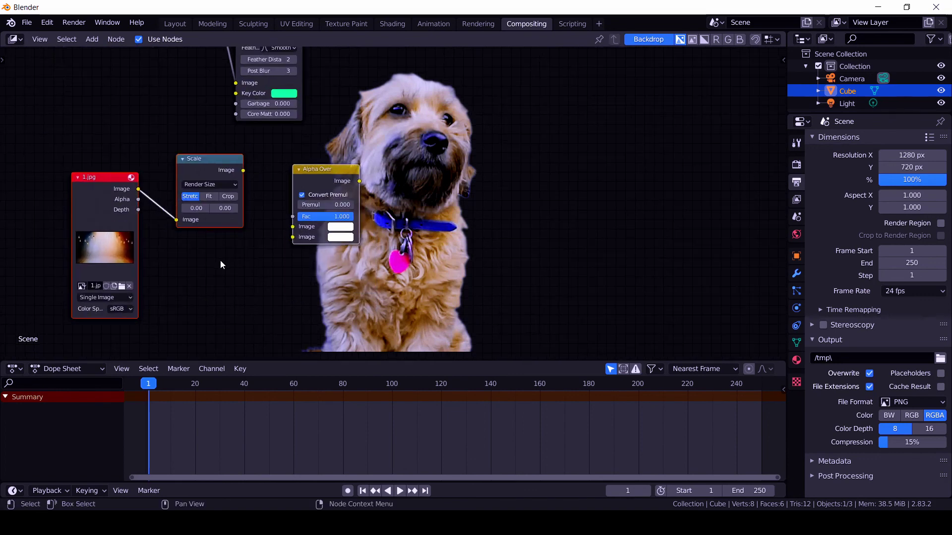
pyautogui.scroll(1, 220, 263)
pyautogui.moveTo(221, 264); pyautogui.dragTo(287, 245, button='middle')
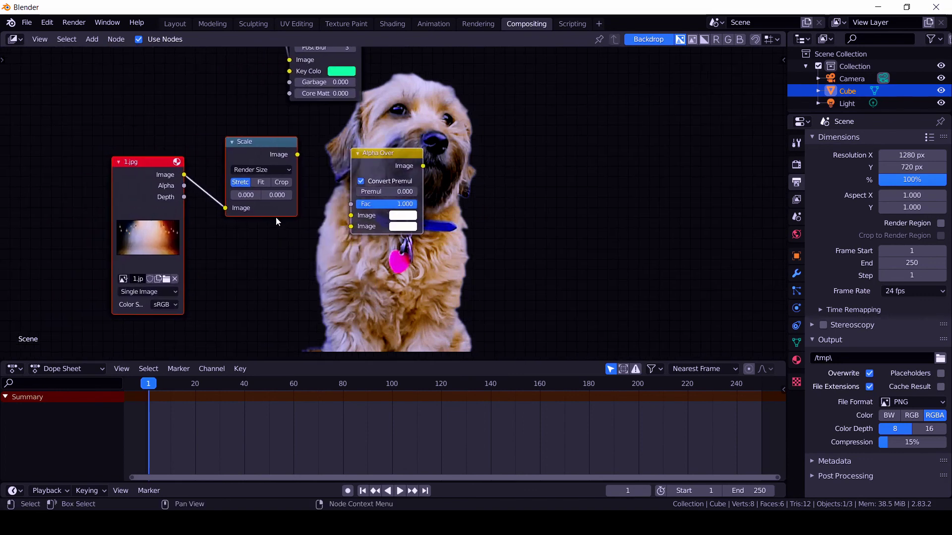